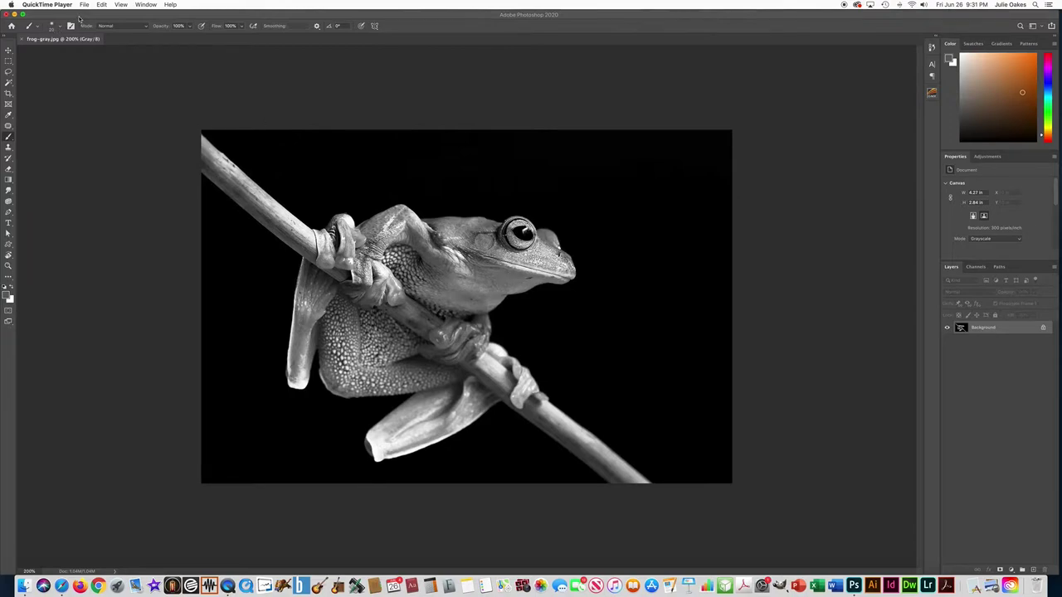
Activate the Photoshop window showing the grayscale frog-gray.jpg photo at 200%
{"action": "left_click", "coordinate": [515, 141]}
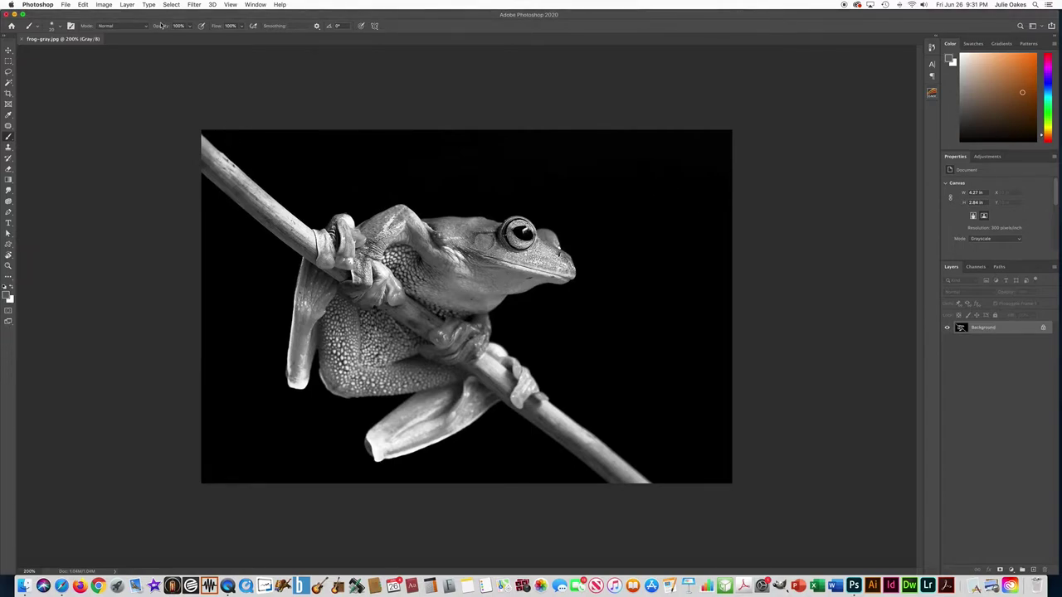
{"action": "left_click", "coordinate": [103, 5]}
{"action": "mouse_move", "coordinate": [132, 14]}
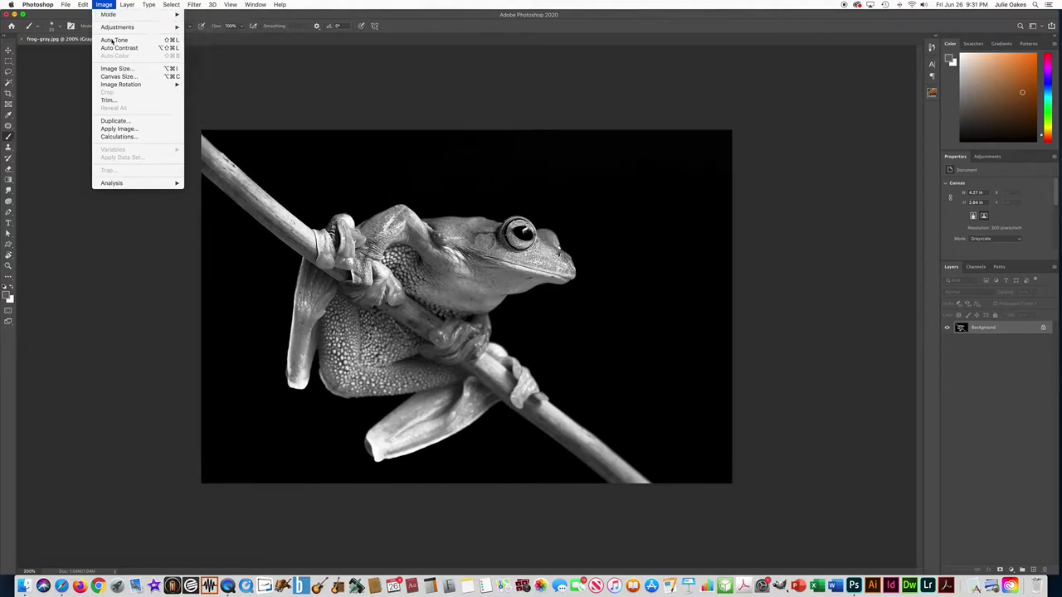
{"action": "left_click", "coordinate": [9, 295]}
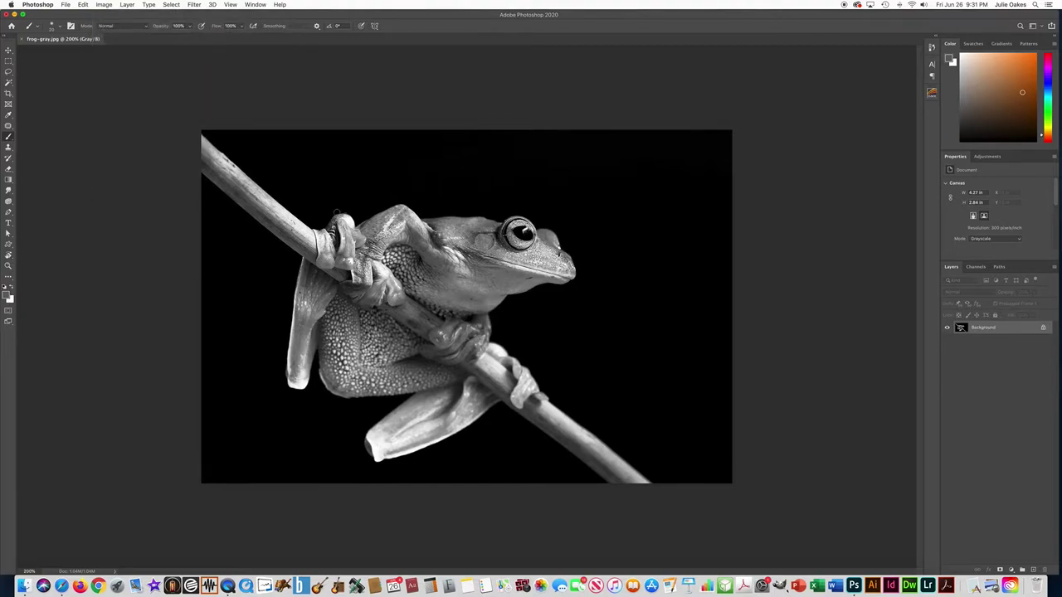
{"action": "left_click", "coordinate": [9, 297]}
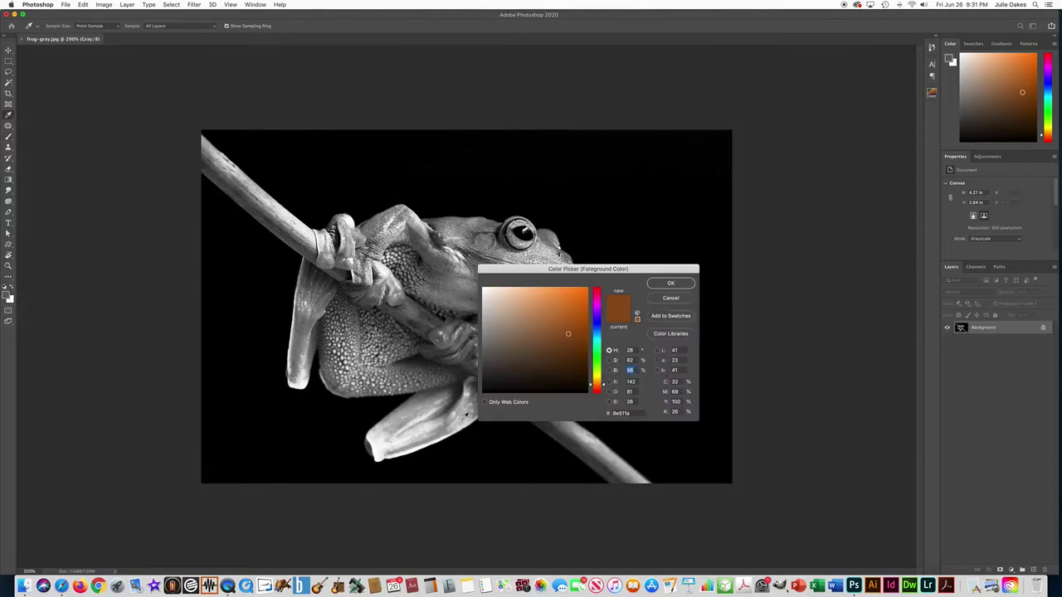
{"action": "left_click", "coordinate": [652, 283]}
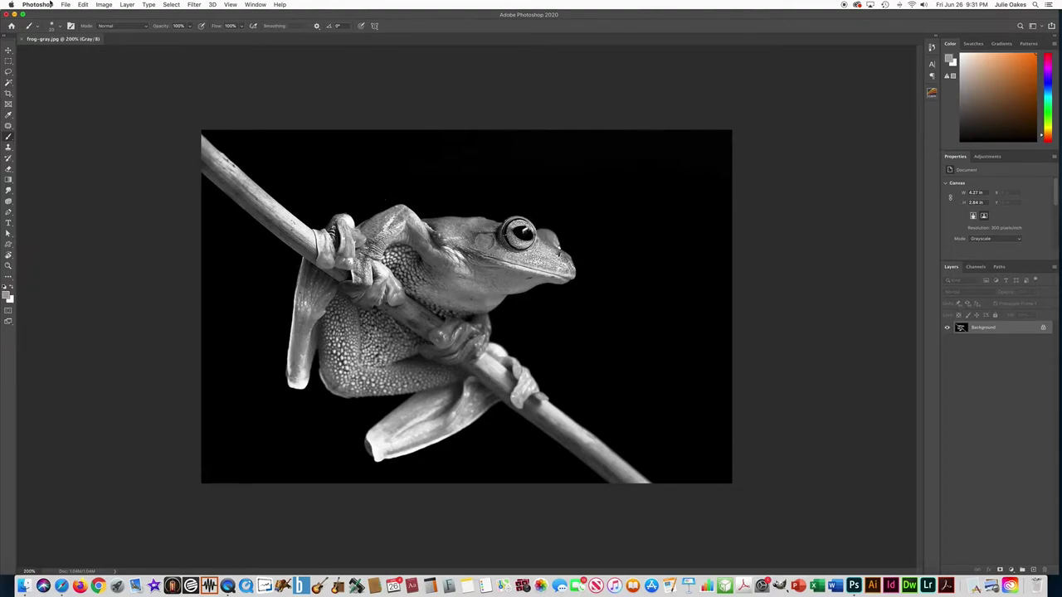
Convert the frog photo from Grayscale to RGB Color mode
{"action": "left_click", "coordinate": [111, 4]}
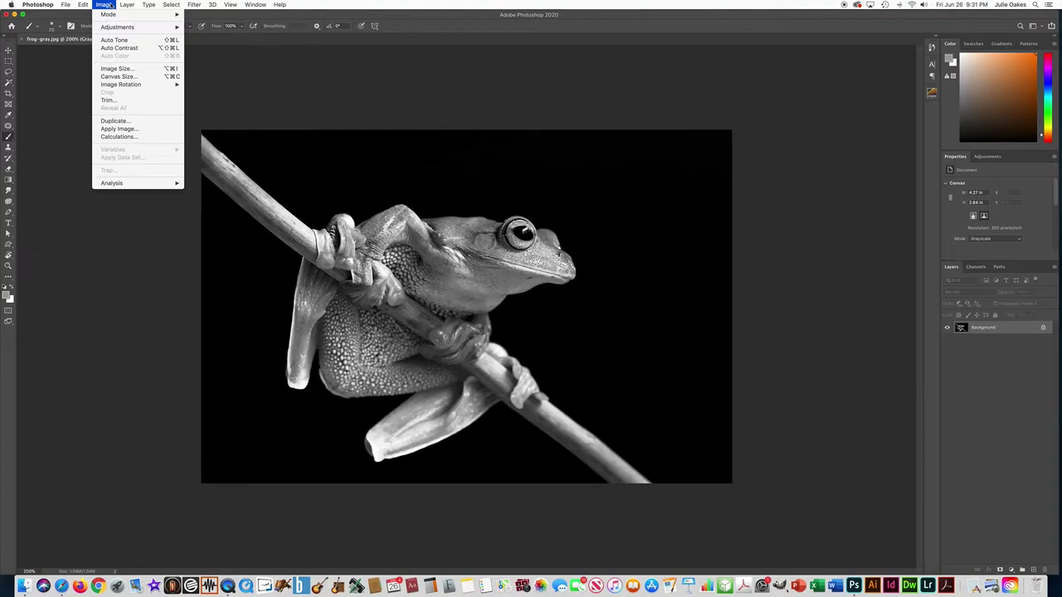
{"action": "mouse_move", "coordinate": [111, 14]}
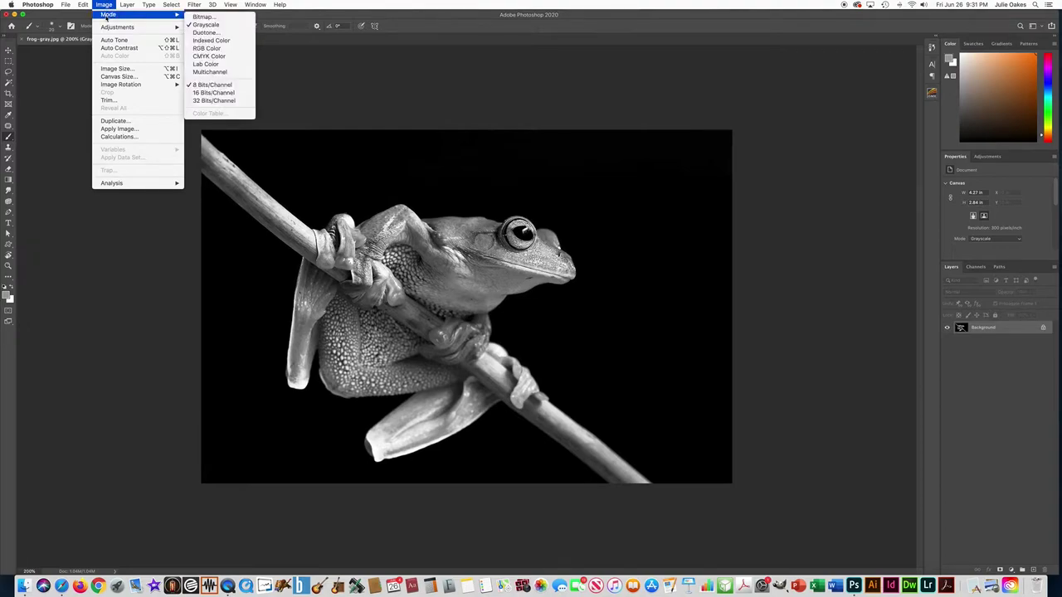
{"action": "left_click", "coordinate": [206, 48]}
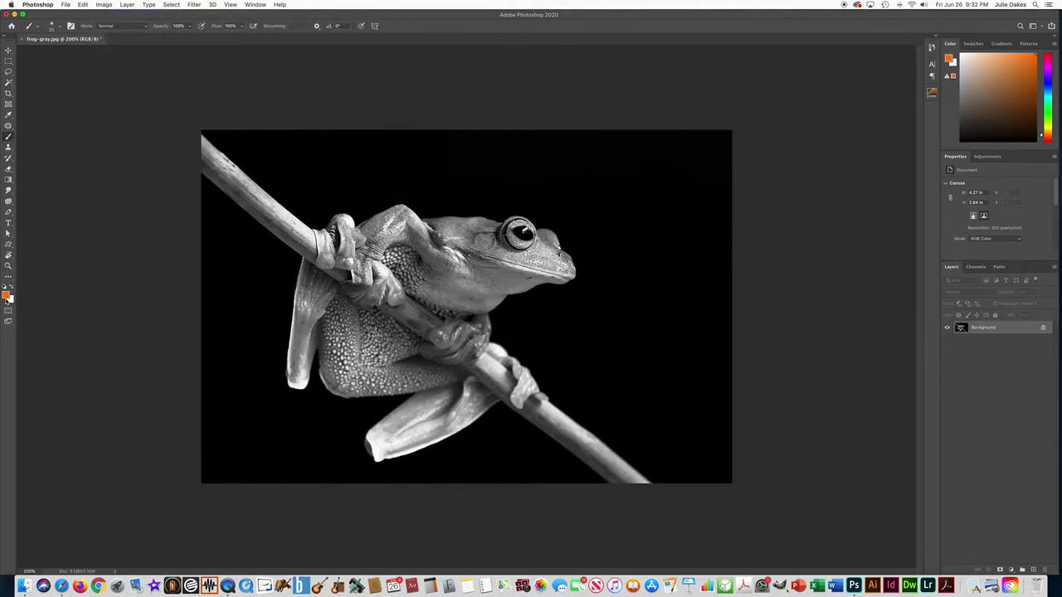
Set the foreground colour to bright green (00FF72)
{"action": "left_click", "coordinate": [5, 295]}
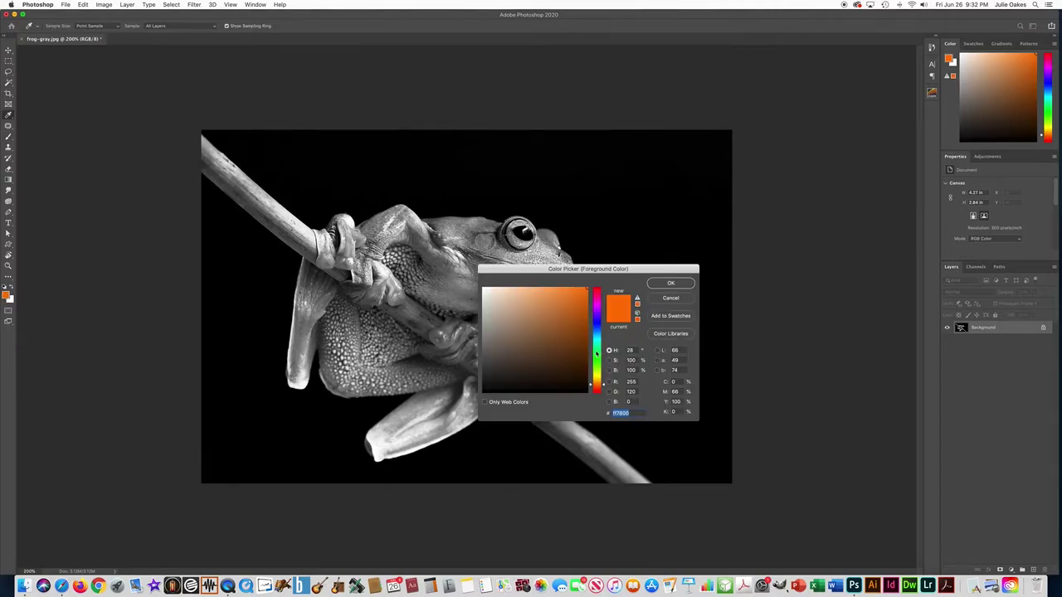
{"action": "left_click", "coordinate": [596, 352]}
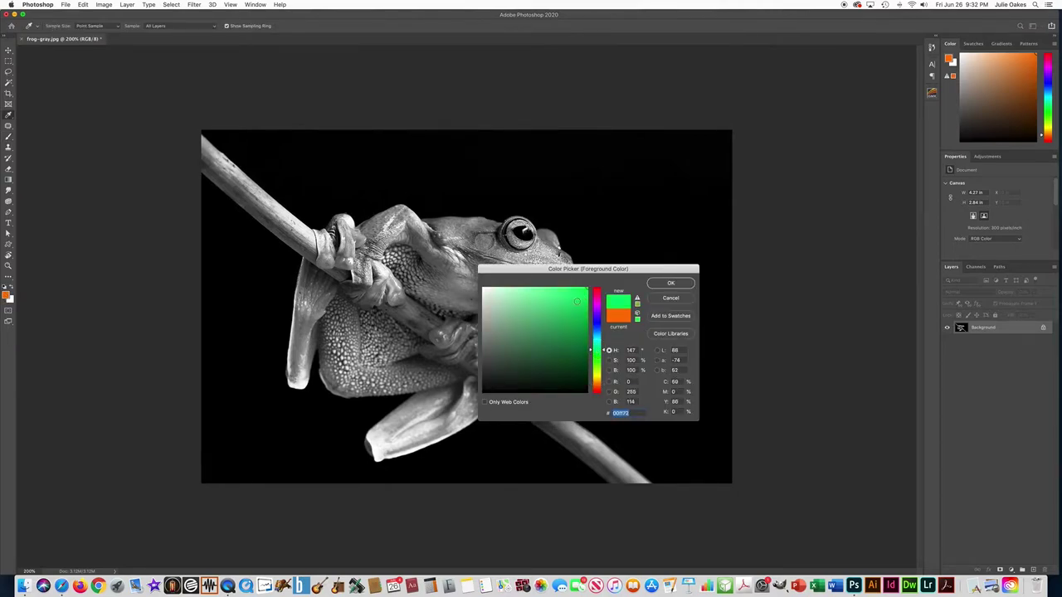
{"action": "left_click", "coordinate": [668, 283]}
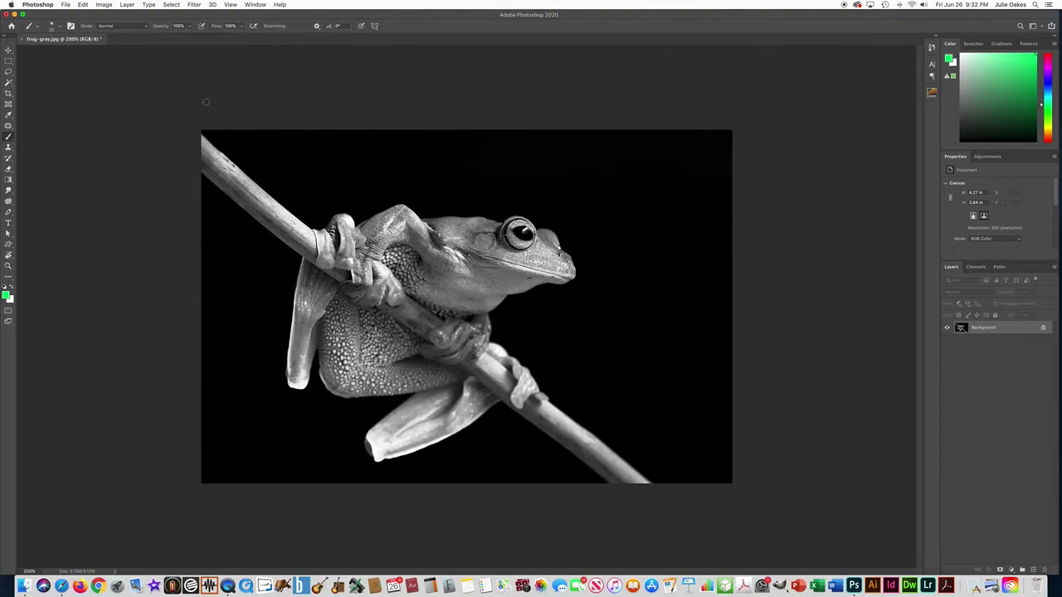
Create a new layer named 'Frog color' with the Multiply blend mode
{"action": "left_click", "coordinate": [127, 5]}
{"action": "mouse_move", "coordinate": [126, 14]}
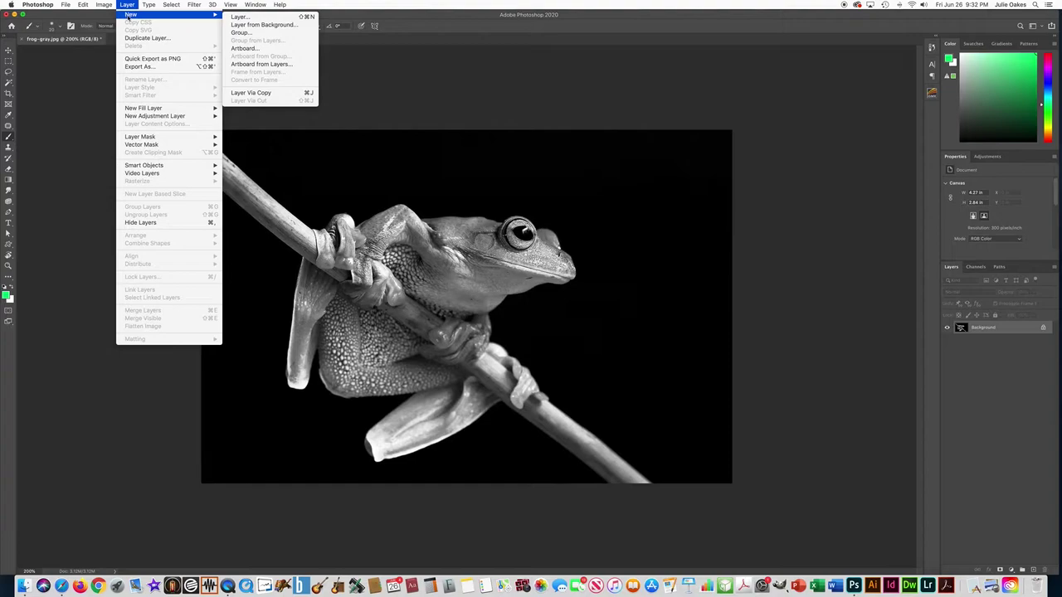
{"action": "left_click", "coordinate": [232, 18]}
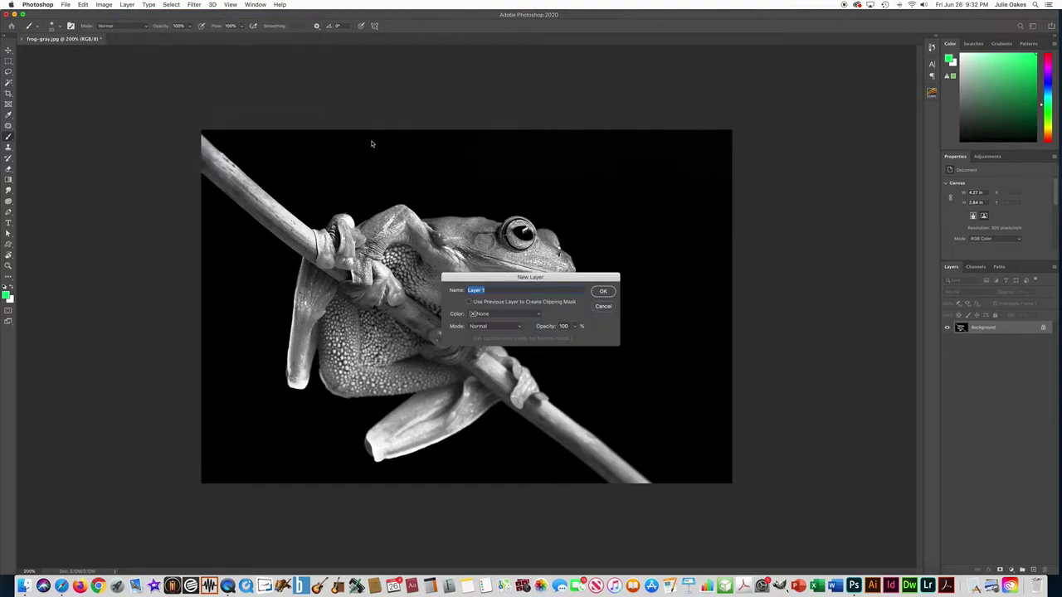
{"action": "type", "text": "f"}
{"action": "left_click", "coordinate": [485, 328]}
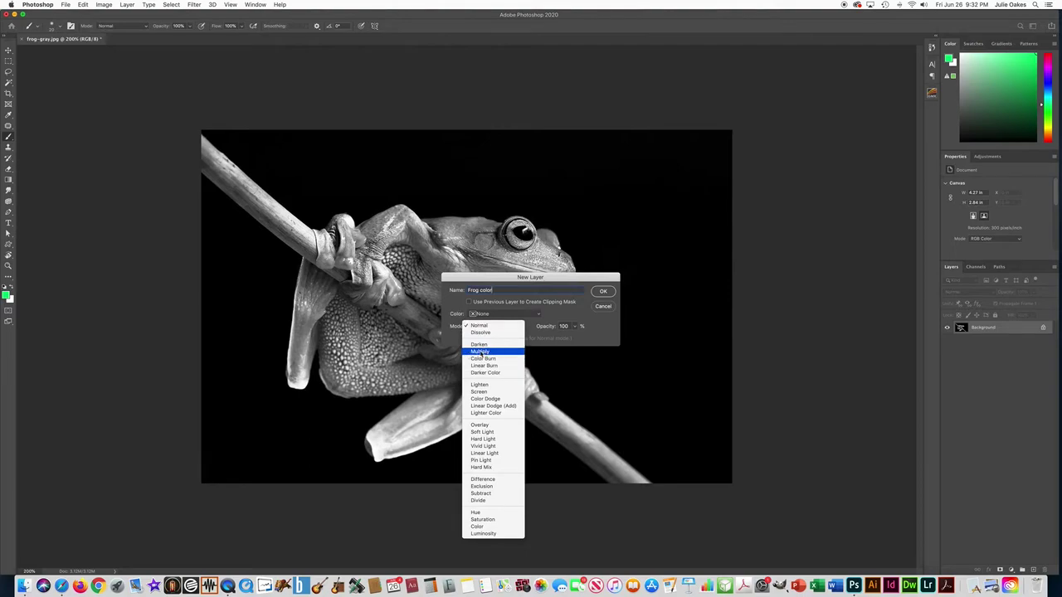
{"action": "left_click", "coordinate": [482, 352]}
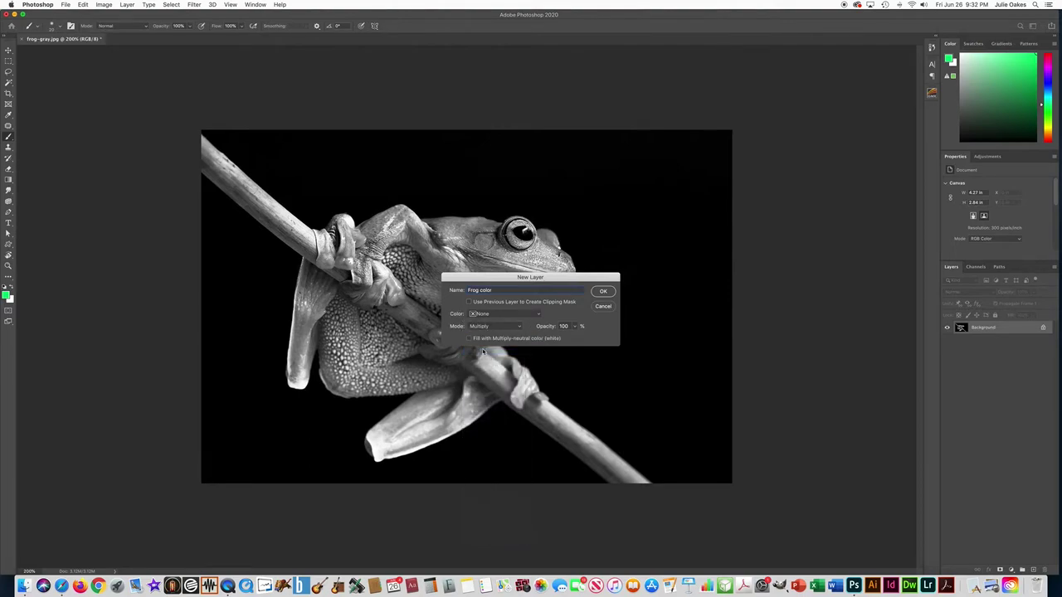
{"action": "left_click", "coordinate": [603, 293]}
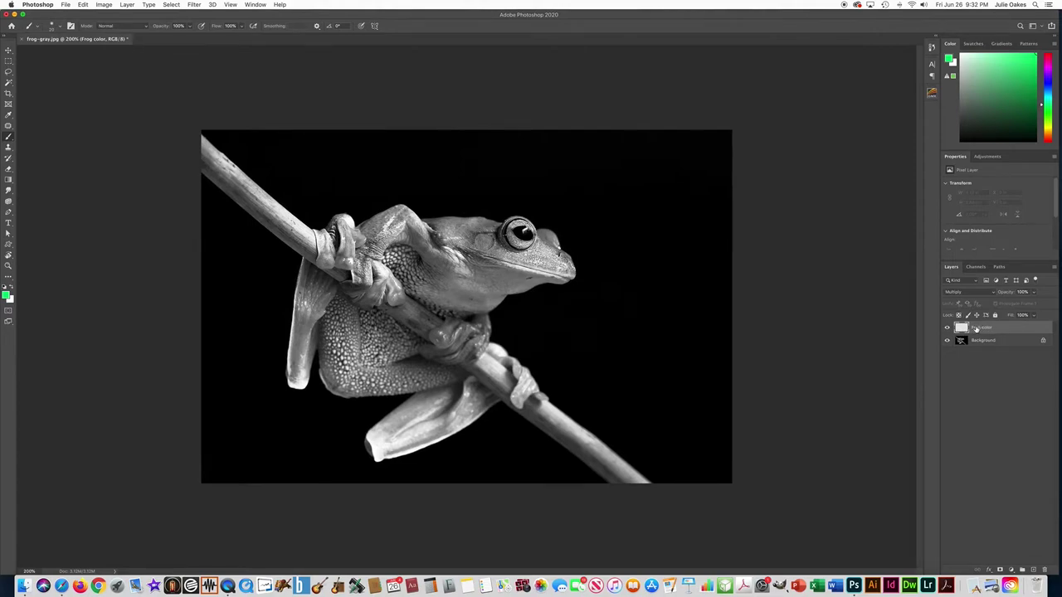
{"action": "left_click", "coordinate": [952, 292]}
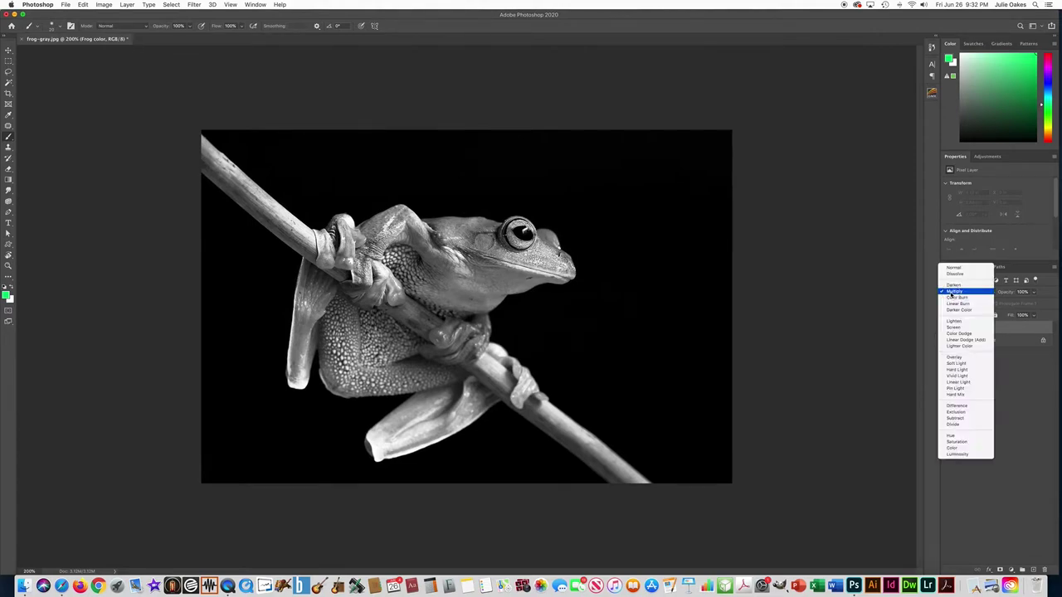
{"action": "left_click", "coordinate": [974, 294]}
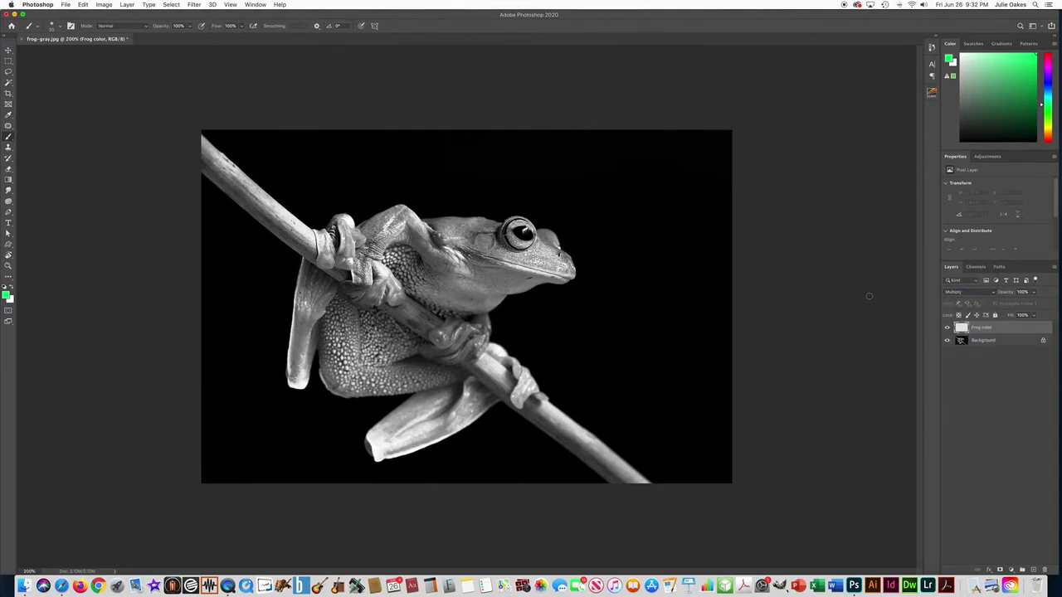
{"action": "left_click", "coordinate": [960, 294]}
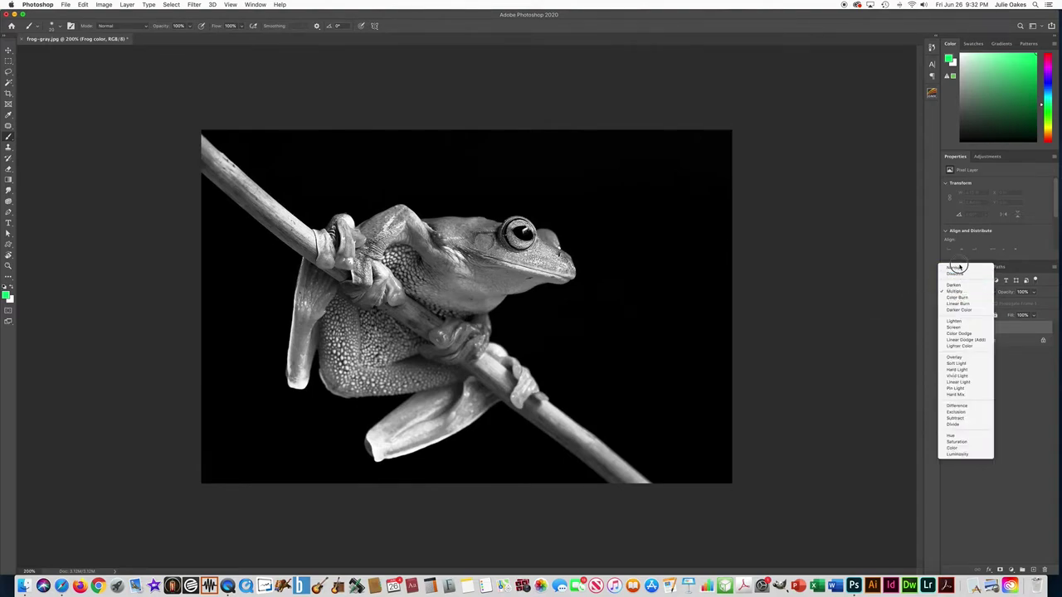
{"action": "left_click", "coordinate": [962, 267]}
{"action": "left_click", "coordinate": [953, 292]}
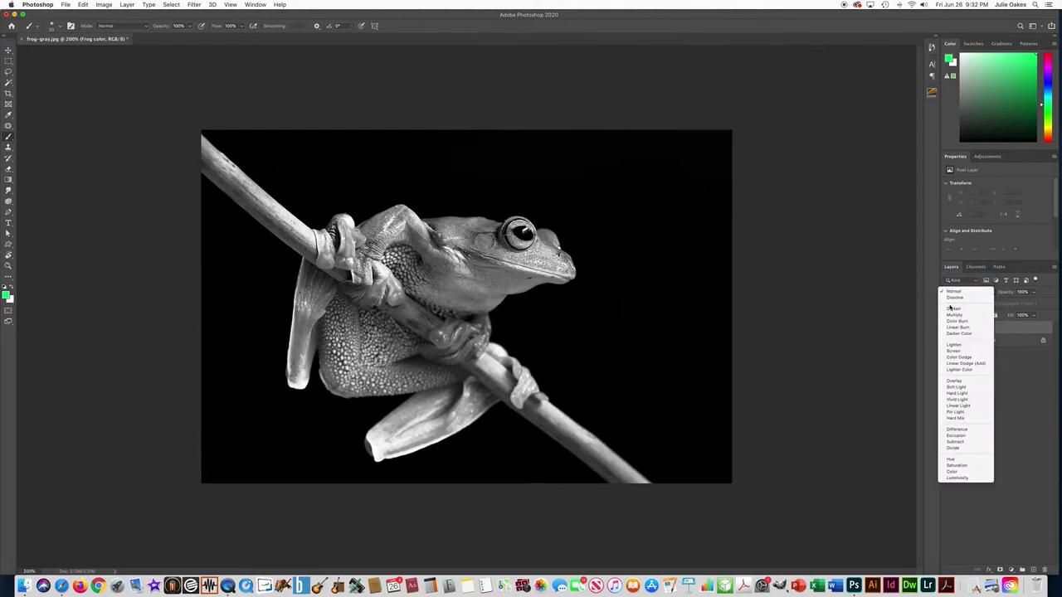
{"action": "left_click", "coordinate": [962, 316]}
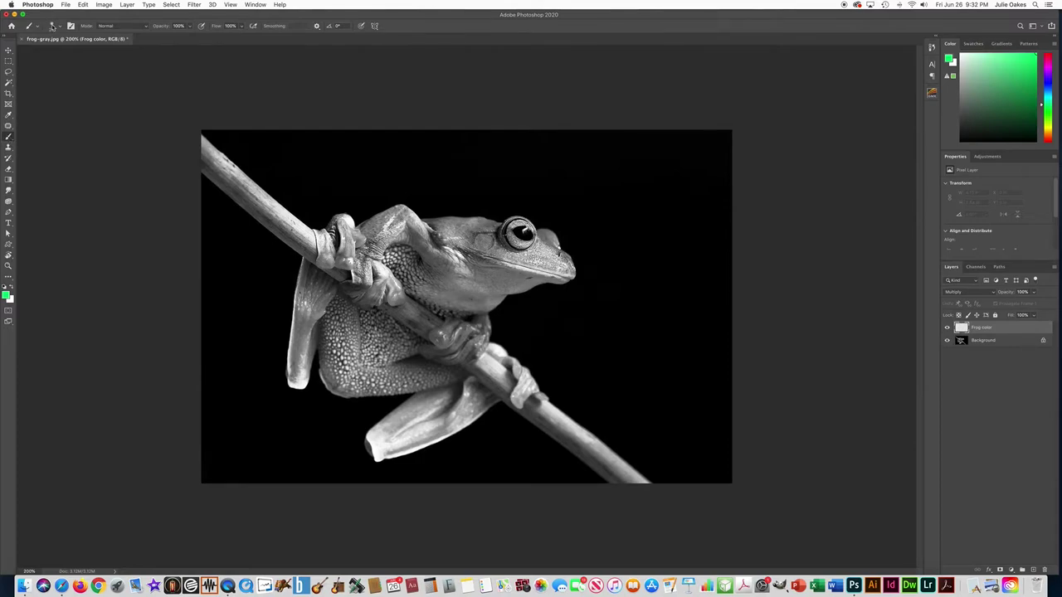
Set the brush to 100% hardness and about 130 px, then paint the frog's leg green
{"action": "left_click", "coordinate": [51, 26]}
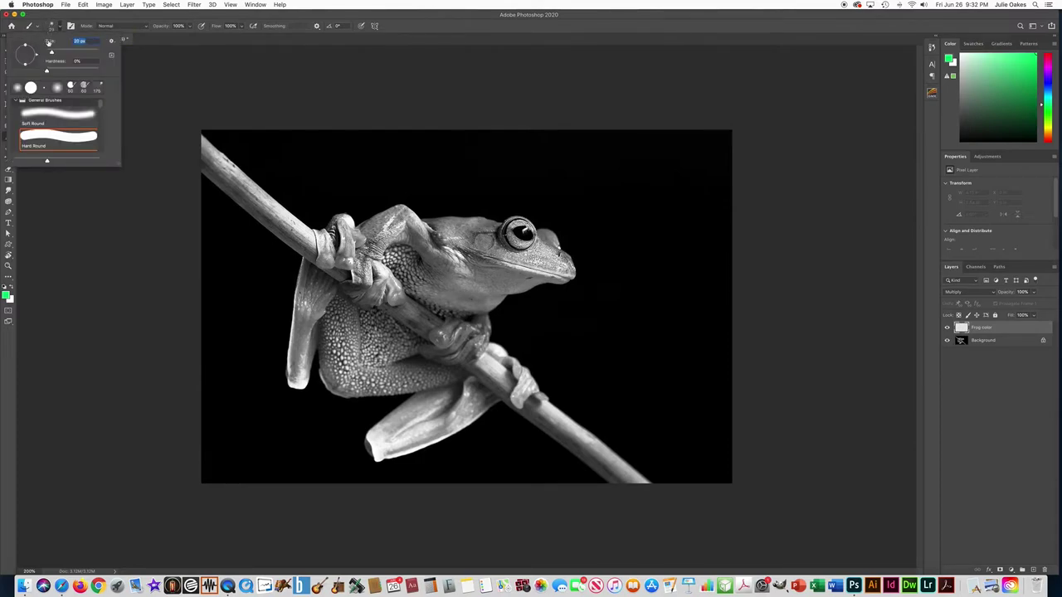
{"action": "left_click_drag", "start_coordinate": [46, 72], "coordinate": [121, 73]}
{"action": "mouse_move", "coordinate": [51, 53]}
{"action": "left_mouse_down"}
{"action": "mouse_move", "coordinate": [86, 55]}
{"action": "mouse_move", "coordinate": [76, 54]}
{"action": "left_mouse_up"}
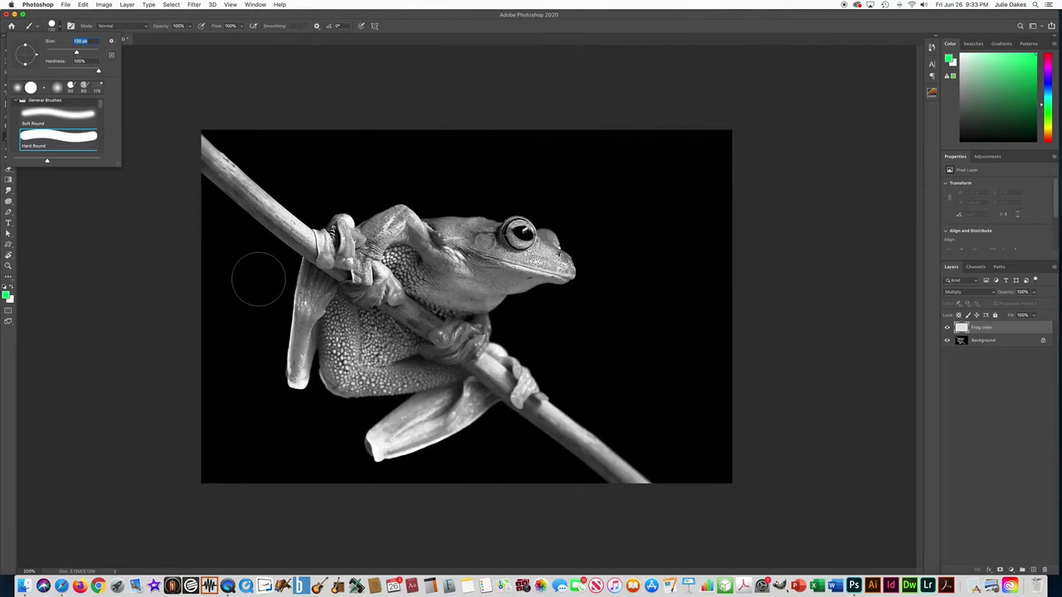
{"action": "mouse_move", "coordinate": [265, 287]}
{"action": "left_mouse_down"}
{"action": "mouse_move", "coordinate": [275, 290]}
{"action": "mouse_move", "coordinate": [274, 270]}
{"action": "mouse_move", "coordinate": [300, 291]}
{"action": "mouse_move", "coordinate": [285, 316]}
{"action": "mouse_move", "coordinate": [410, 439]}
{"action": "mouse_move", "coordinate": [382, 448]}
{"action": "mouse_move", "coordinate": [396, 411]}
{"action": "mouse_move", "coordinate": [488, 413]}
{"action": "mouse_move", "coordinate": [411, 375]}
{"action": "mouse_move", "coordinate": [390, 340]}
{"action": "mouse_move", "coordinate": [352, 316]}
{"action": "mouse_move", "coordinate": [371, 400]}
{"action": "mouse_move", "coordinate": [355, 408]}
{"action": "left_mouse_up"}
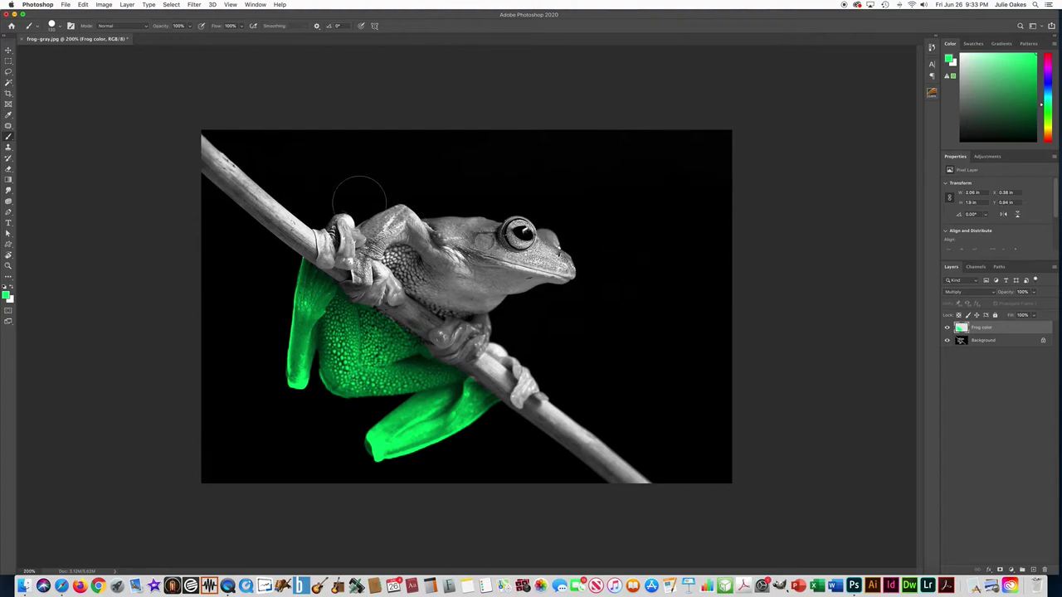
Paint green over the frog's back, shoulder and head
{"action": "mouse_move", "coordinate": [341, 204]}
{"action": "left_mouse_down"}
{"action": "mouse_move", "coordinate": [423, 246]}
{"action": "mouse_move", "coordinate": [446, 283]}
{"action": "mouse_move", "coordinate": [524, 340]}
{"action": "mouse_move", "coordinate": [495, 286]}
{"action": "mouse_move", "coordinate": [400, 218]}
{"action": "mouse_move", "coordinate": [405, 208]}
{"action": "mouse_move", "coordinate": [462, 233]}
{"action": "mouse_move", "coordinate": [524, 282]}
{"action": "mouse_move", "coordinate": [560, 274]}
{"action": "mouse_move", "coordinate": [567, 239]}
{"action": "mouse_move", "coordinate": [544, 267]}
{"action": "mouse_move", "coordinate": [507, 245]}
{"action": "mouse_move", "coordinate": [572, 246]}
{"action": "mouse_move", "coordinate": [493, 221]}
{"action": "mouse_move", "coordinate": [531, 297]}
{"action": "left_mouse_up"}
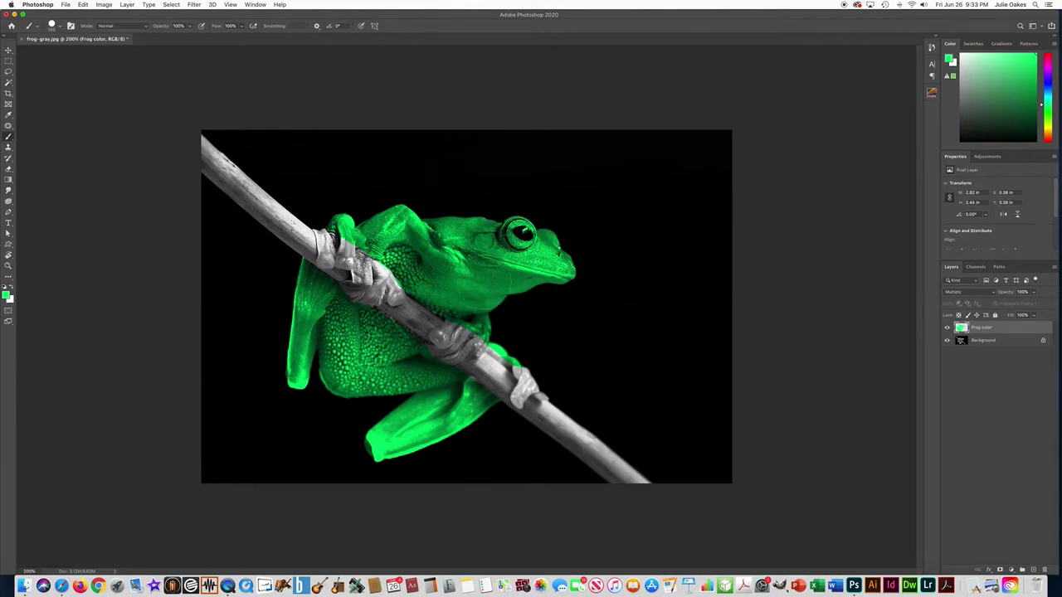
With a smaller brush, paint the frog's side patch, back foot and upper fingers green
{"action": "scroll", "coordinate": [481, 300], "scroll_direction": "up", "scroll_amount": 1}
{"action": "scroll", "coordinate": [485, 302], "scroll_direction": "down", "scroll_amount": 2}
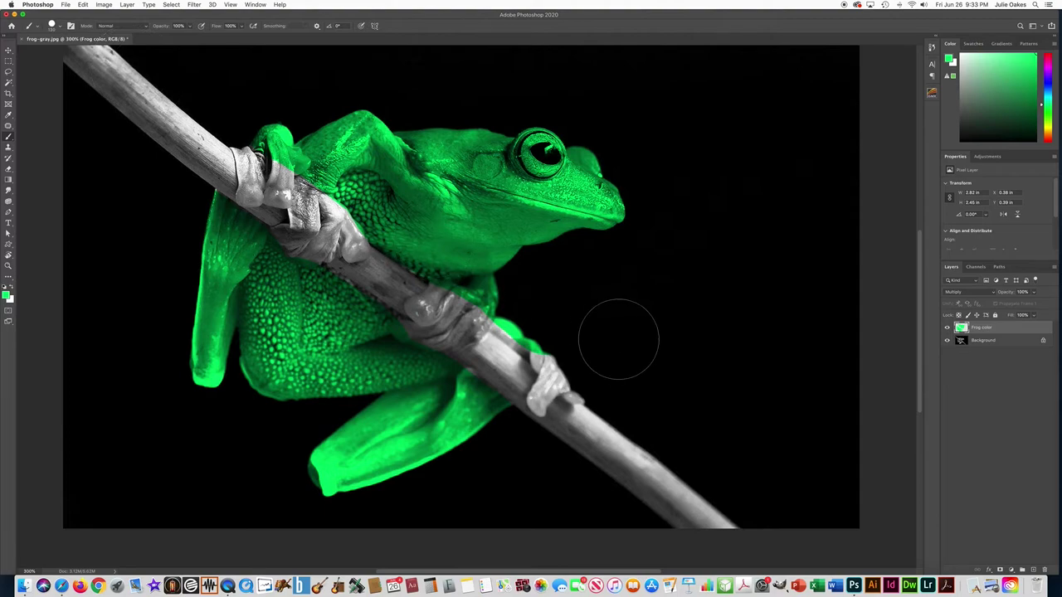
{"action": "key", "text": "bracketleft"}
{"action": "key", "text": "bracketleft"}
{"action": "mouse_move", "coordinate": [455, 267]}
{"action": "left_mouse_down"}
{"action": "mouse_move", "coordinate": [412, 305]}
{"action": "mouse_move", "coordinate": [418, 320]}
{"action": "mouse_move", "coordinate": [405, 328]}
{"action": "mouse_move", "coordinate": [431, 344]}
{"action": "mouse_move", "coordinate": [457, 340]}
{"action": "mouse_move", "coordinate": [449, 350]}
{"action": "mouse_move", "coordinate": [465, 343]}
{"action": "mouse_move", "coordinate": [484, 319]}
{"action": "mouse_move", "coordinate": [473, 300]}
{"action": "mouse_move", "coordinate": [457, 329]}
{"action": "mouse_move", "coordinate": [463, 294]}
{"action": "mouse_move", "coordinate": [428, 327]}
{"action": "mouse_move", "coordinate": [452, 291]}
{"action": "mouse_move", "coordinate": [417, 328]}
{"action": "mouse_move", "coordinate": [450, 381]}
{"action": "mouse_move", "coordinate": [469, 386]}
{"action": "mouse_move", "coordinate": [436, 353]}
{"action": "left_mouse_up"}
{"action": "mouse_move", "coordinate": [496, 330]}
{"action": "left_mouse_down"}
{"action": "mouse_move", "coordinate": [543, 355]}
{"action": "mouse_move", "coordinate": [557, 377]}
{"action": "mouse_move", "coordinate": [544, 364]}
{"action": "mouse_move", "coordinate": [541, 415]}
{"action": "mouse_move", "coordinate": [551, 325]}
{"action": "left_mouse_up"}
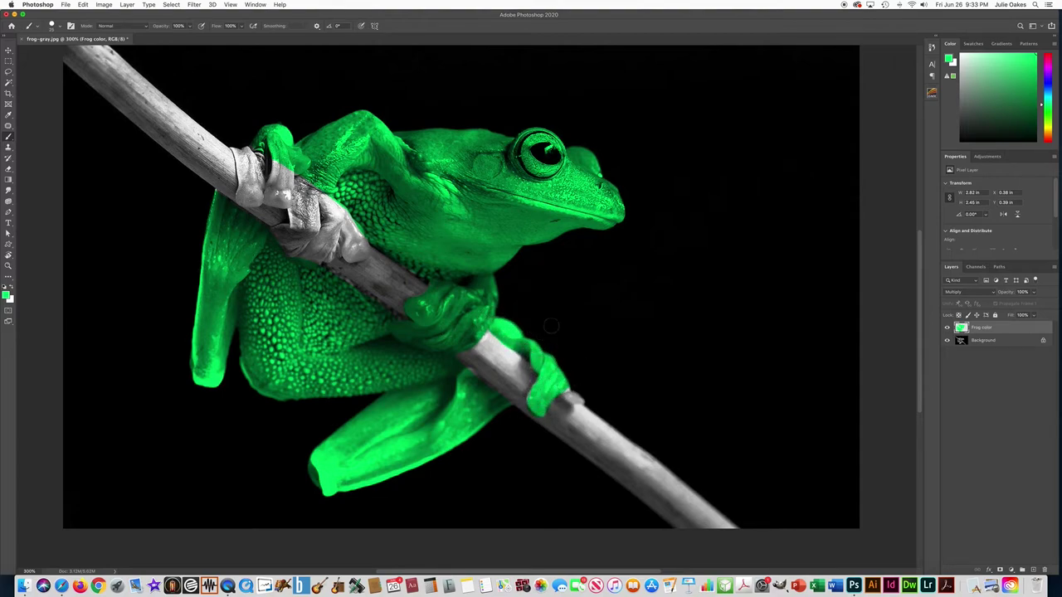
{"action": "mouse_move", "coordinate": [353, 218]}
{"action": "left_mouse_down"}
{"action": "mouse_move", "coordinate": [360, 253]}
{"action": "mouse_move", "coordinate": [312, 262]}
{"action": "mouse_move", "coordinate": [332, 207]}
{"action": "mouse_move", "coordinate": [285, 154]}
{"action": "mouse_move", "coordinate": [239, 151]}
{"action": "mouse_move", "coordinate": [241, 206]}
{"action": "mouse_move", "coordinate": [282, 189]}
{"action": "mouse_move", "coordinate": [262, 162]}
{"action": "mouse_move", "coordinate": [283, 163]}
{"action": "mouse_move", "coordinate": [272, 207]}
{"action": "mouse_move", "coordinate": [291, 203]}
{"action": "mouse_move", "coordinate": [297, 224]}
{"action": "mouse_move", "coordinate": [272, 236]}
{"action": "mouse_move", "coordinate": [303, 248]}
{"action": "mouse_move", "coordinate": [327, 209]}
{"action": "mouse_move", "coordinate": [307, 193]}
{"action": "mouse_move", "coordinate": [316, 224]}
{"action": "mouse_move", "coordinate": [267, 193]}
{"action": "mouse_move", "coordinate": [252, 197]}
{"action": "mouse_move", "coordinate": [261, 202]}
{"action": "left_mouse_up"}
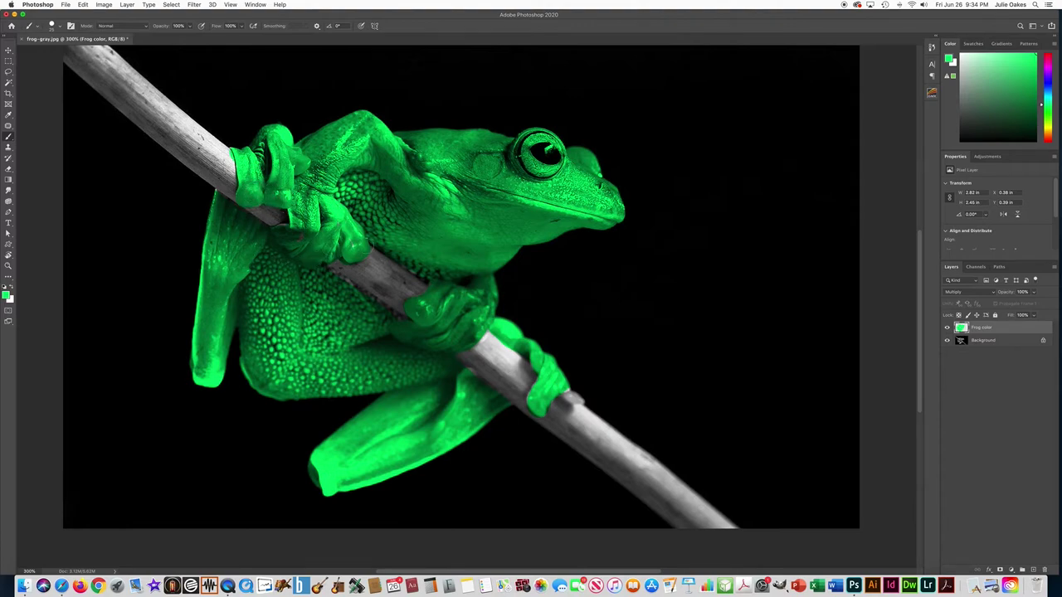
Erase the green from the frog's eye, then paint the lower toe on the branch green
{"action": "left_click", "coordinate": [9, 169]}
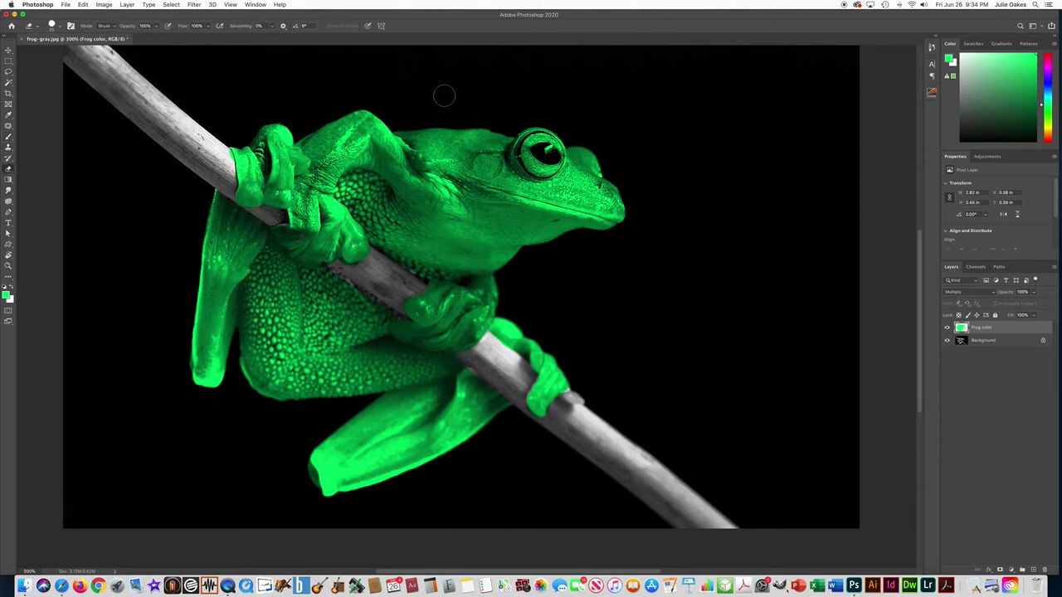
{"action": "mouse_move", "coordinate": [543, 152]}
{"action": "left_mouse_down"}
{"action": "mouse_move", "coordinate": [554, 143]}
{"action": "mouse_move", "coordinate": [531, 159]}
{"action": "mouse_move", "coordinate": [543, 166]}
{"action": "mouse_move", "coordinate": [564, 143]}
{"action": "mouse_move", "coordinate": [541, 178]}
{"action": "mouse_move", "coordinate": [522, 166]}
{"action": "mouse_move", "coordinate": [552, 162]}
{"action": "left_mouse_up"}
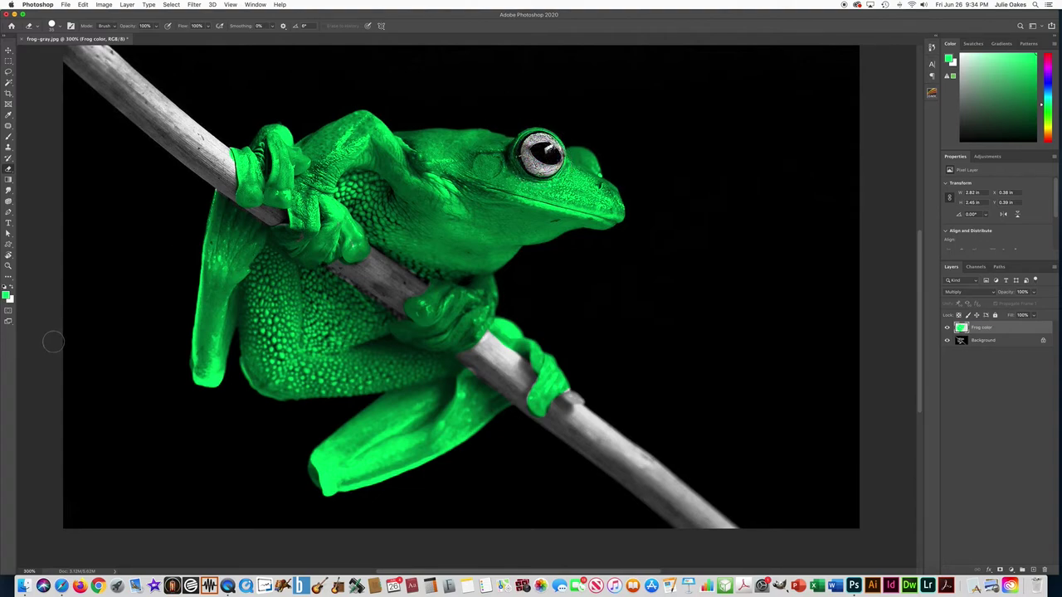
{"action": "left_click", "coordinate": [9, 136]}
{"action": "left_click_drag", "start_coordinate": [567, 391], "coordinate": [581, 395]}
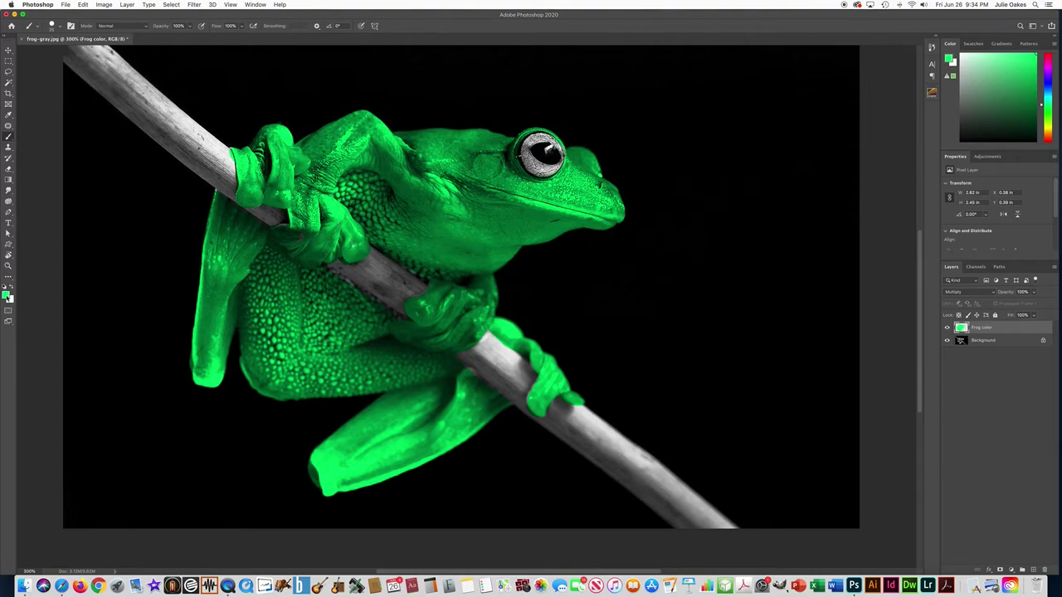
Switch the paint colour to red and cover the frog's whole eye in red
{"action": "left_click", "coordinate": [7, 295]}
{"action": "left_click_drag", "start_coordinate": [595, 302], "coordinate": [597, 289]}
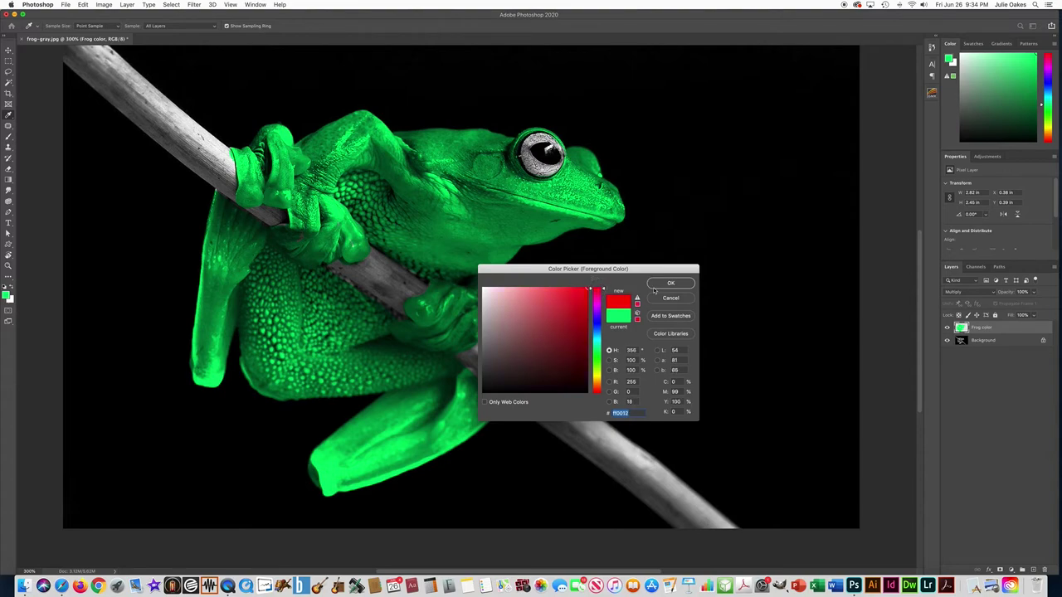
{"action": "left_click", "coordinate": [670, 283]}
{"action": "mouse_move", "coordinate": [547, 151]}
{"action": "left_mouse_down"}
{"action": "mouse_move", "coordinate": [539, 141]}
{"action": "mouse_move", "coordinate": [530, 149]}
{"action": "mouse_move", "coordinate": [537, 146]}
{"action": "left_mouse_up"}
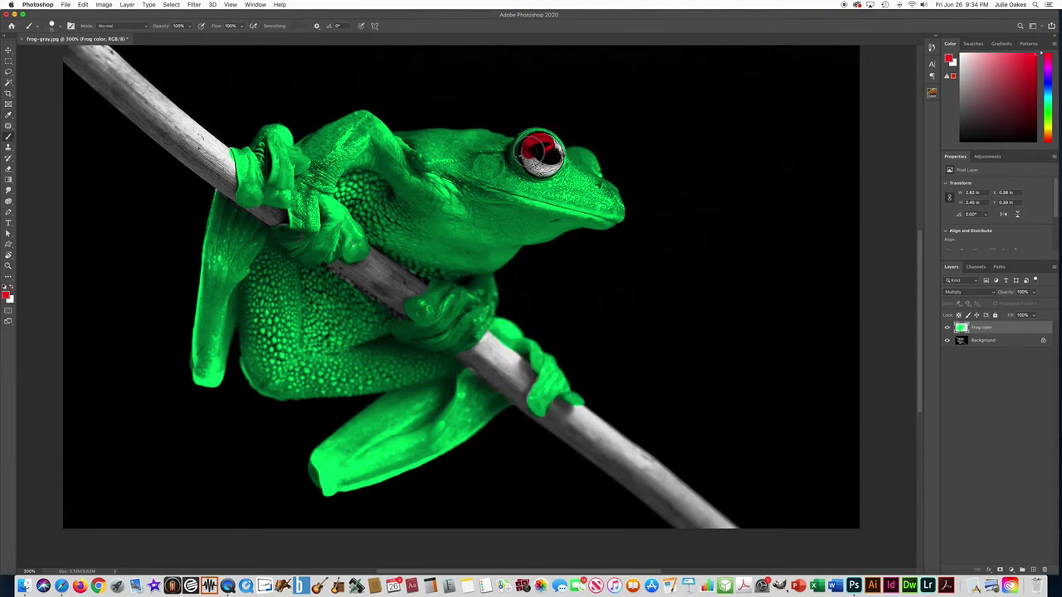
{"action": "mouse_move", "coordinate": [539, 152]}
{"action": "left_mouse_down"}
{"action": "mouse_move", "coordinate": [531, 163]}
{"action": "mouse_move", "coordinate": [547, 167]}
{"action": "mouse_move", "coordinate": [541, 143]}
{"action": "mouse_move", "coordinate": [550, 171]}
{"action": "mouse_move", "coordinate": [540, 155]}
{"action": "mouse_move", "coordinate": [538, 164]}
{"action": "mouse_move", "coordinate": [550, 155]}
{"action": "left_mouse_up"}
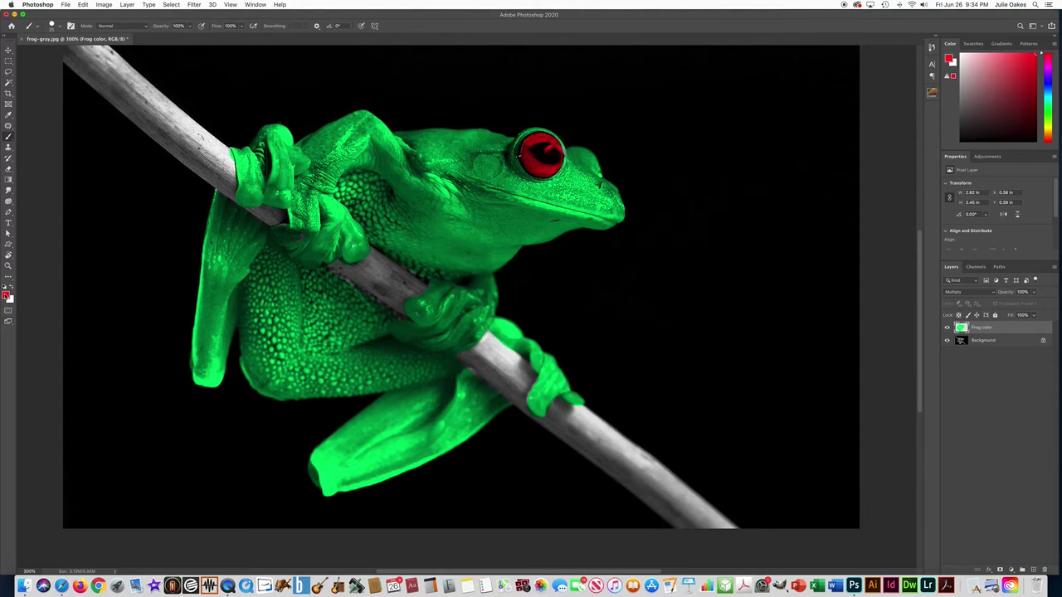
{"action": "left_click", "coordinate": [6, 295]}
Brush soft orange at 0% hardness over the red eye, undoing the last stroke
{"action": "left_click_drag", "start_coordinate": [595, 377], "coordinate": [596, 382]}
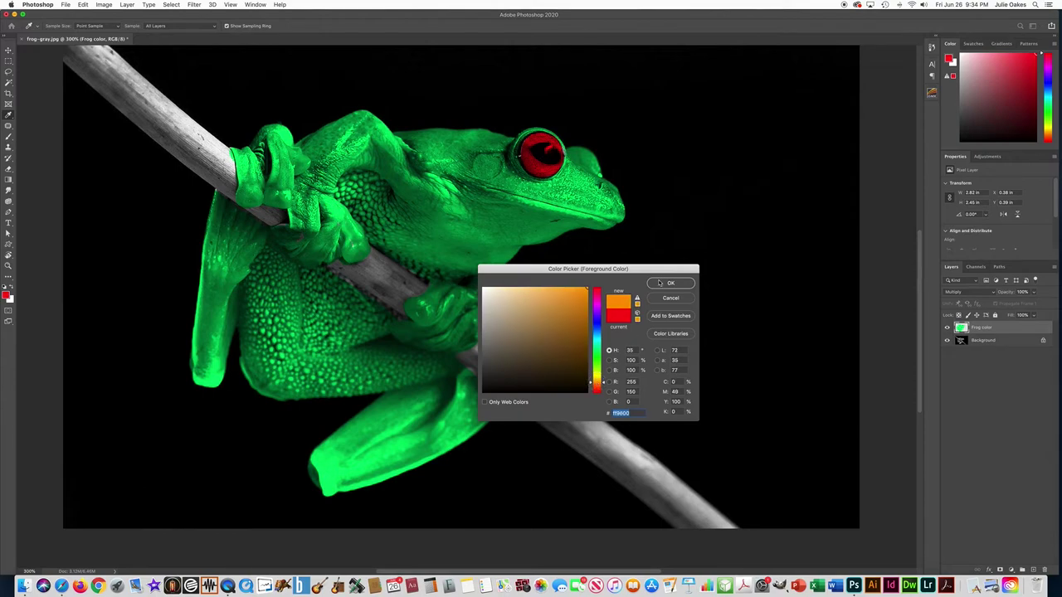
{"action": "left_click", "coordinate": [669, 283]}
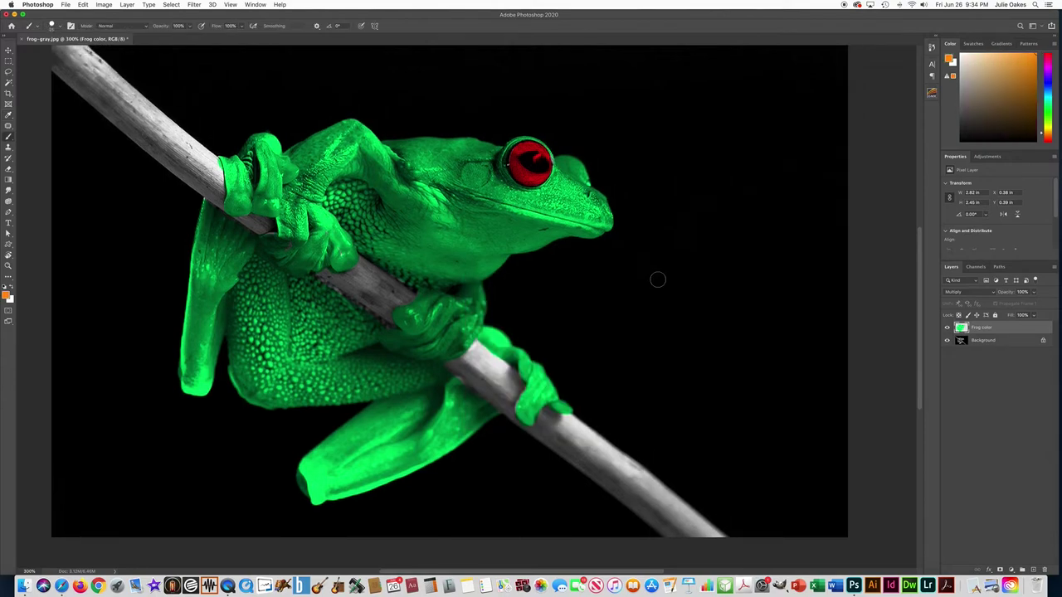
{"action": "left_click", "coordinate": [52, 26]}
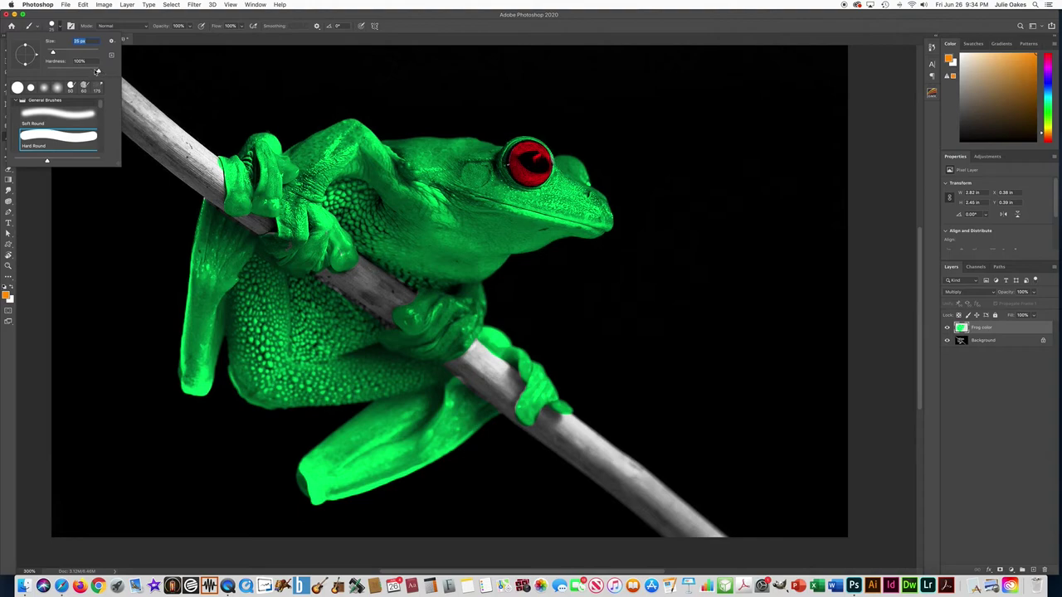
{"action": "left_click_drag", "start_coordinate": [98, 72], "coordinate": [39, 72]}
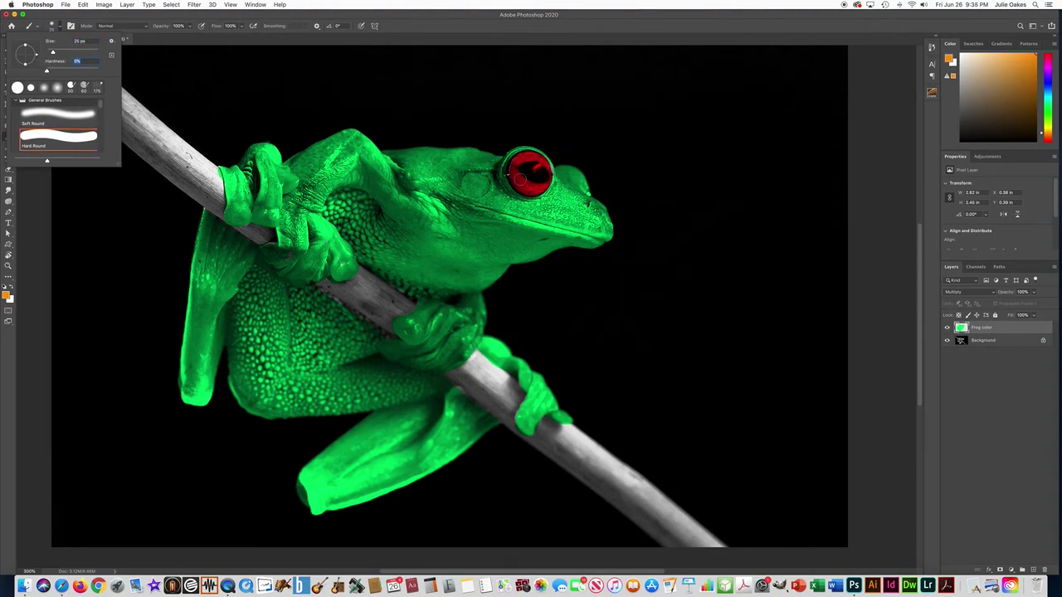
{"action": "key", "text": "Return"}
{"action": "mouse_move", "coordinate": [516, 166]}
{"action": "left_mouse_down"}
{"action": "mouse_move", "coordinate": [537, 166]}
{"action": "mouse_move", "coordinate": [524, 189]}
{"action": "left_mouse_up"}
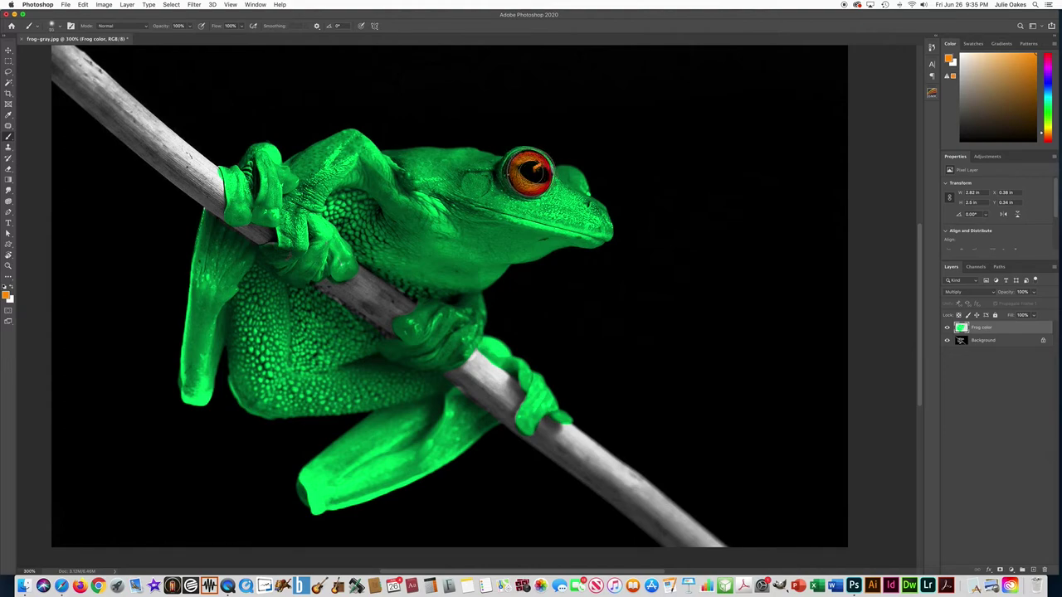
{"action": "key", "text": "super+z"}
{"action": "key", "text": "super+z"}
{"action": "key", "text": "super+z"}
Choose yellow-green and paint it over the frog's throat, belly and thigh
{"action": "left_click", "coordinate": [8, 296]}
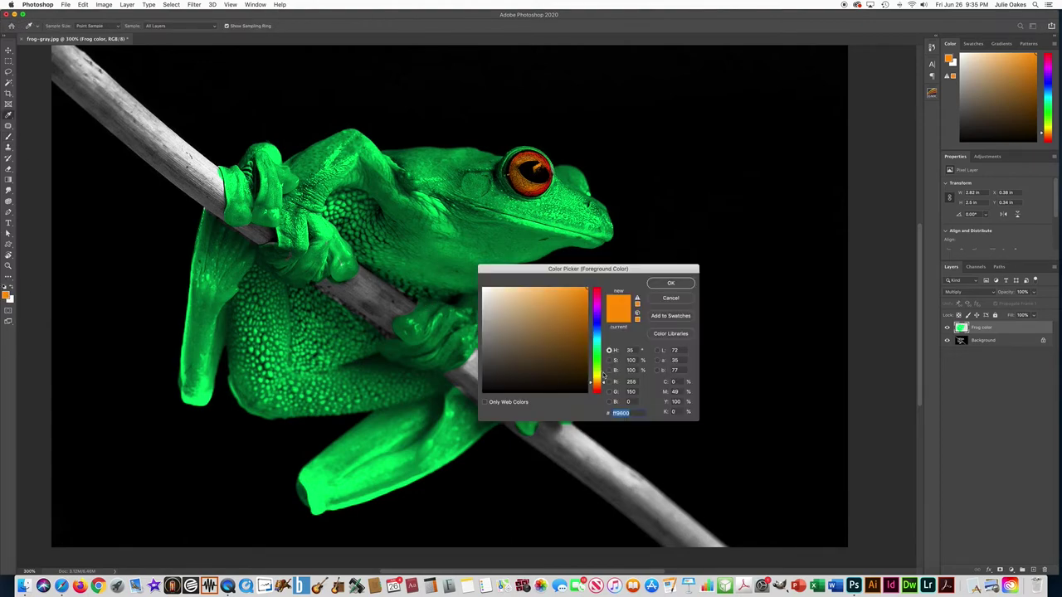
{"action": "left_click", "coordinate": [598, 371]}
{"action": "left_click", "coordinate": [670, 283]}
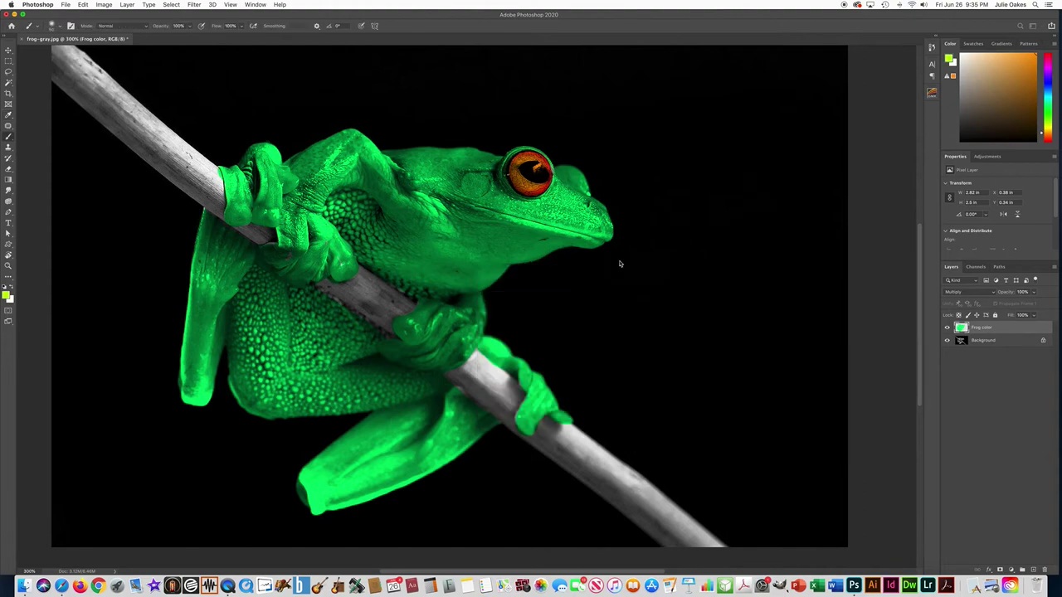
{"action": "mouse_move", "coordinate": [544, 263]}
{"action": "left_mouse_down"}
{"action": "mouse_move", "coordinate": [490, 253]}
{"action": "mouse_move", "coordinate": [487, 268]}
{"action": "mouse_move", "coordinate": [467, 272]}
{"action": "mouse_move", "coordinate": [397, 259]}
{"action": "mouse_move", "coordinate": [404, 267]}
{"action": "mouse_move", "coordinate": [428, 257]}
{"action": "mouse_move", "coordinate": [464, 224]}
{"action": "left_mouse_up"}
{"action": "mouse_move", "coordinate": [326, 317]}
{"action": "left_mouse_down"}
{"action": "mouse_move", "coordinate": [283, 313]}
{"action": "mouse_move", "coordinate": [278, 292]}
{"action": "mouse_move", "coordinate": [261, 309]}
{"action": "mouse_move", "coordinate": [314, 318]}
{"action": "mouse_move", "coordinate": [357, 344]}
{"action": "mouse_move", "coordinate": [345, 366]}
{"action": "mouse_move", "coordinate": [303, 383]}
{"action": "mouse_move", "coordinate": [327, 409]}
{"action": "mouse_move", "coordinate": [357, 369]}
{"action": "mouse_move", "coordinate": [369, 394]}
{"action": "mouse_move", "coordinate": [381, 373]}
{"action": "left_mouse_up"}
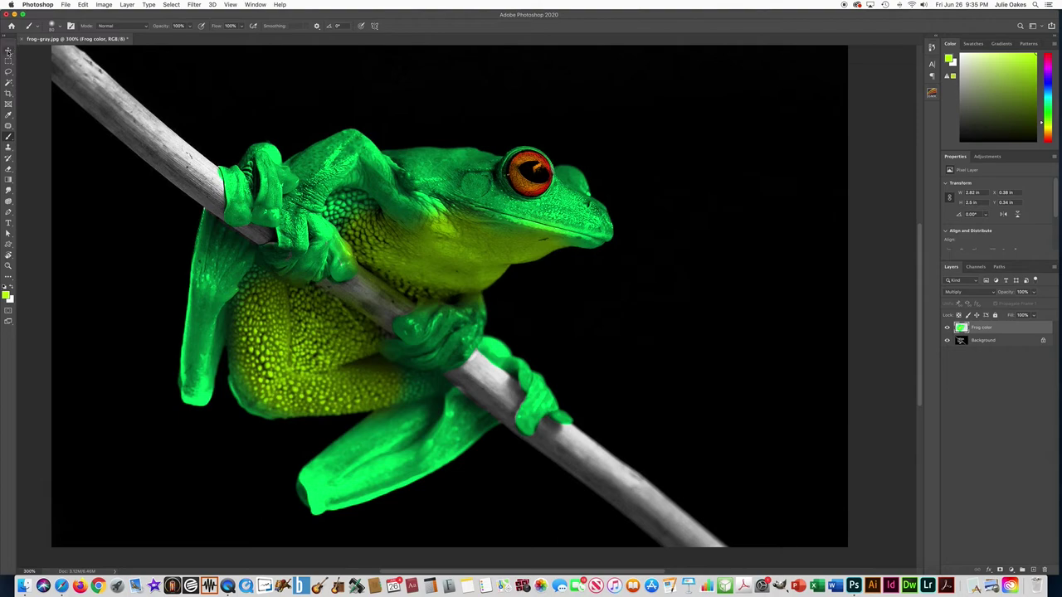
{"action": "left_click", "coordinate": [9, 51]}
{"action": "key", "text": "super+minus"}
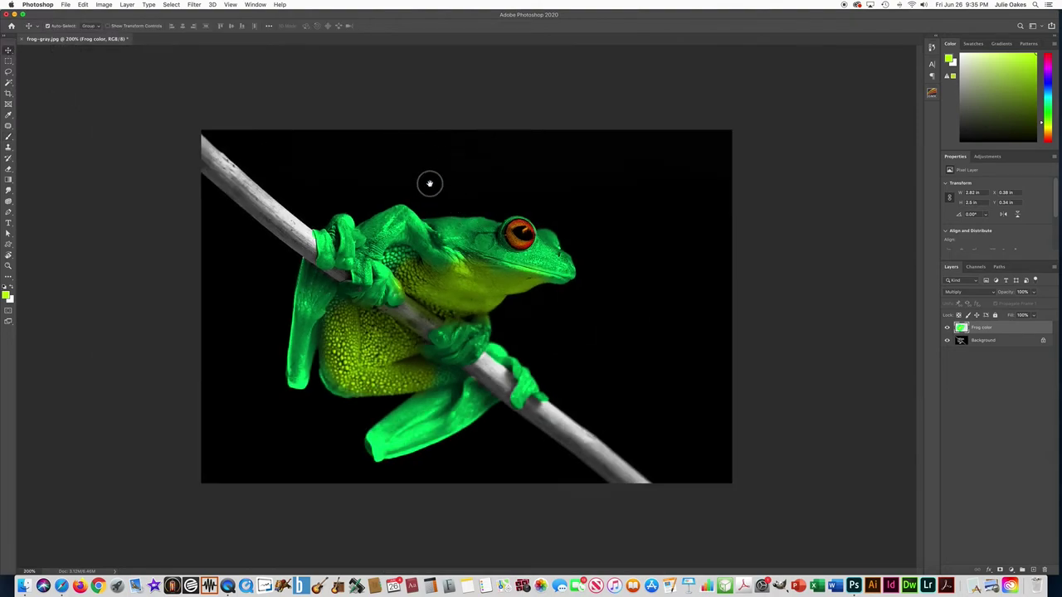
{"action": "key", "text": "super+plus"}
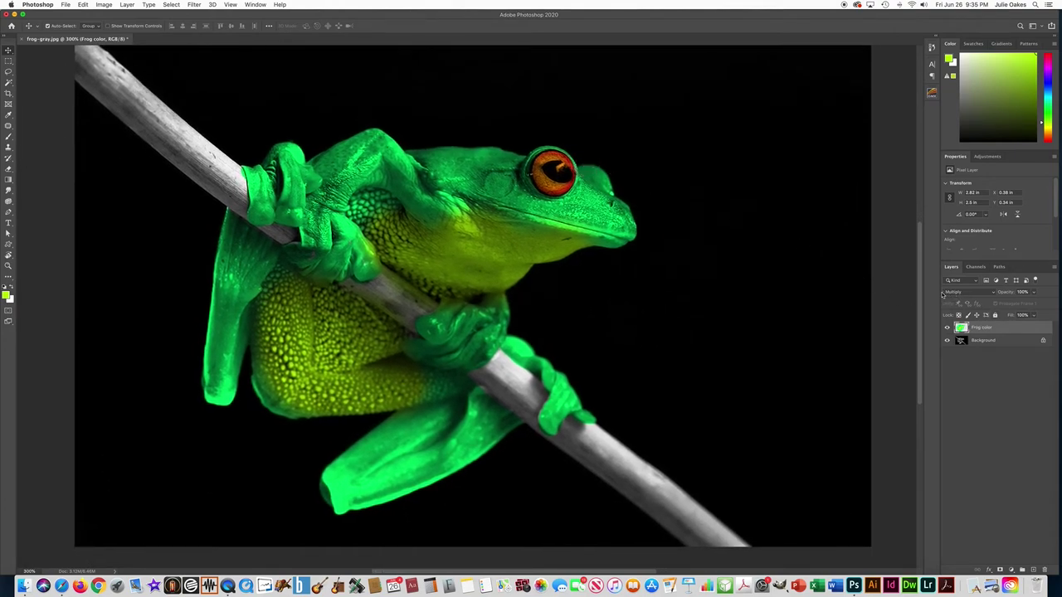
{"action": "left_click", "coordinate": [951, 294]}
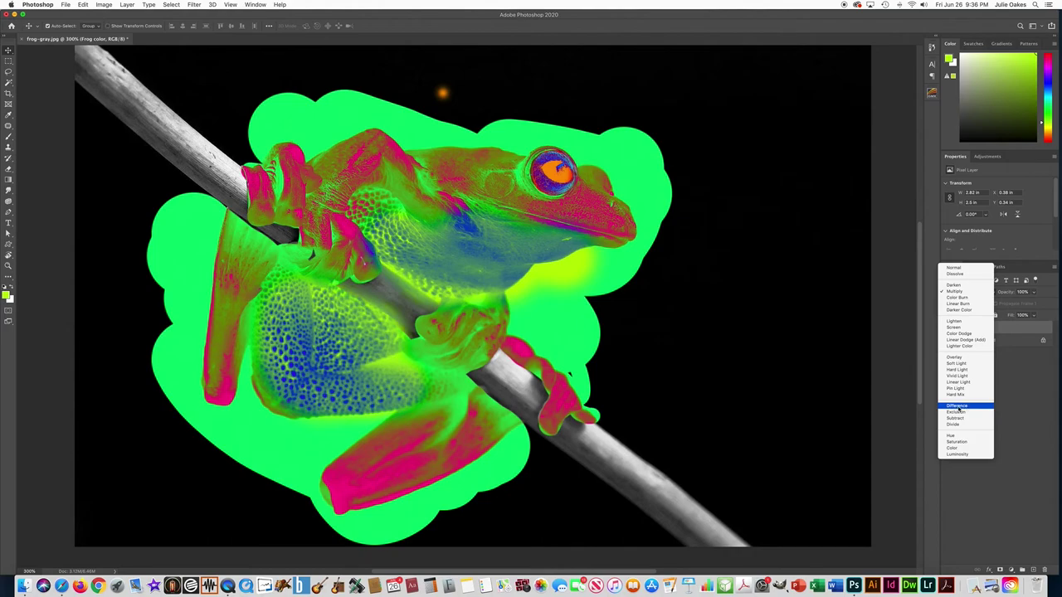
{"action": "left_click", "coordinate": [954, 291]}
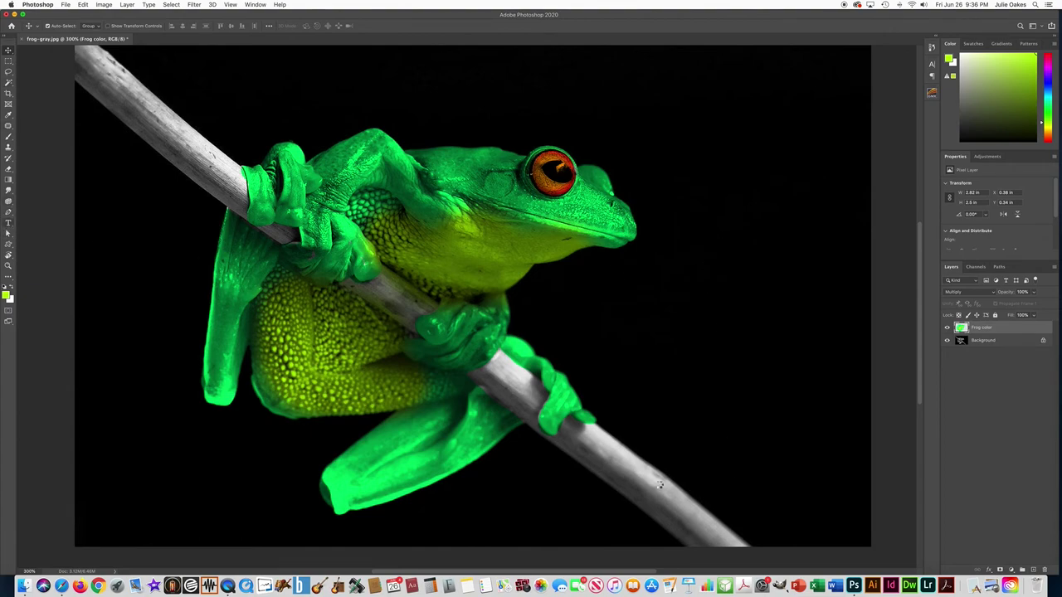
Type the author's name as grey Impact text and drag it toward the bottom-right corner
{"action": "key", "text": "t"}
{"action": "left_click", "coordinate": [602, 496]}
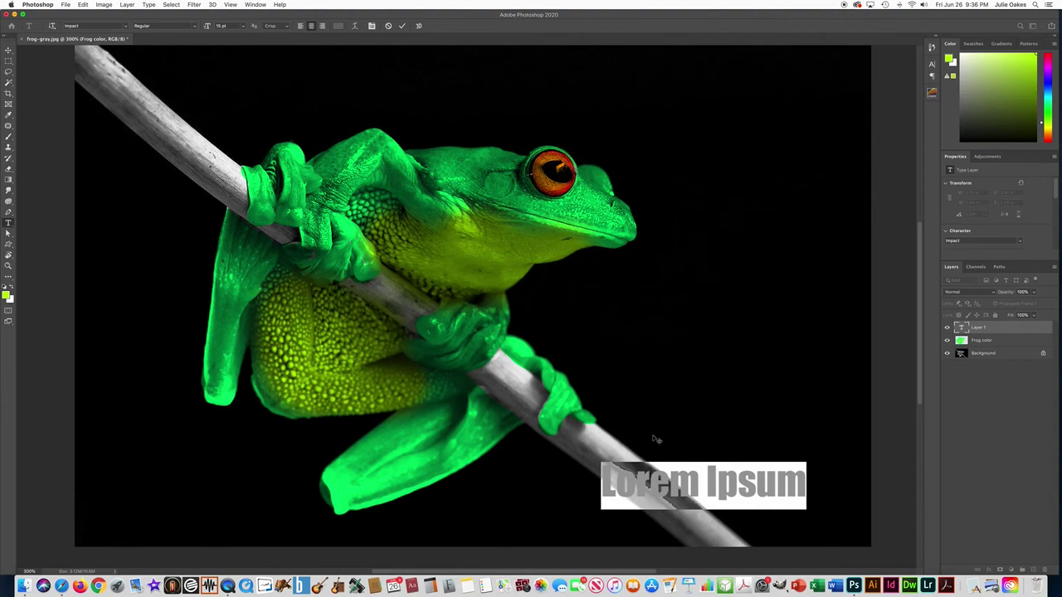
{"action": "key", "text": "BackSpace"}
{"action": "type", "text": "Ju"}
{"action": "key", "text": "BackSpace"}
{"action": "key", "text": "BackSpace"}
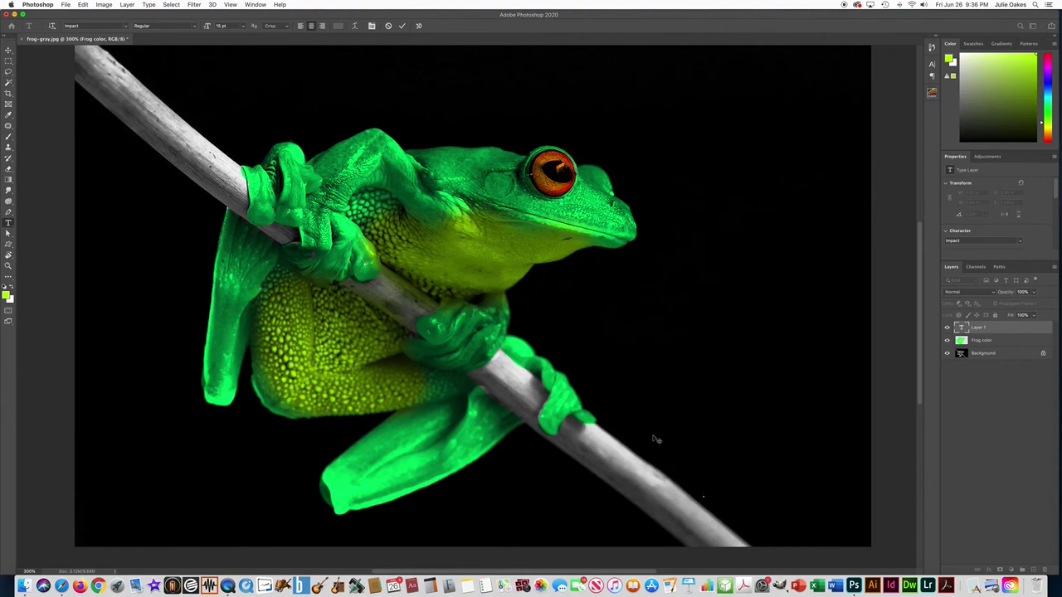
{"action": "type", "text": "Mrs Oakes"}
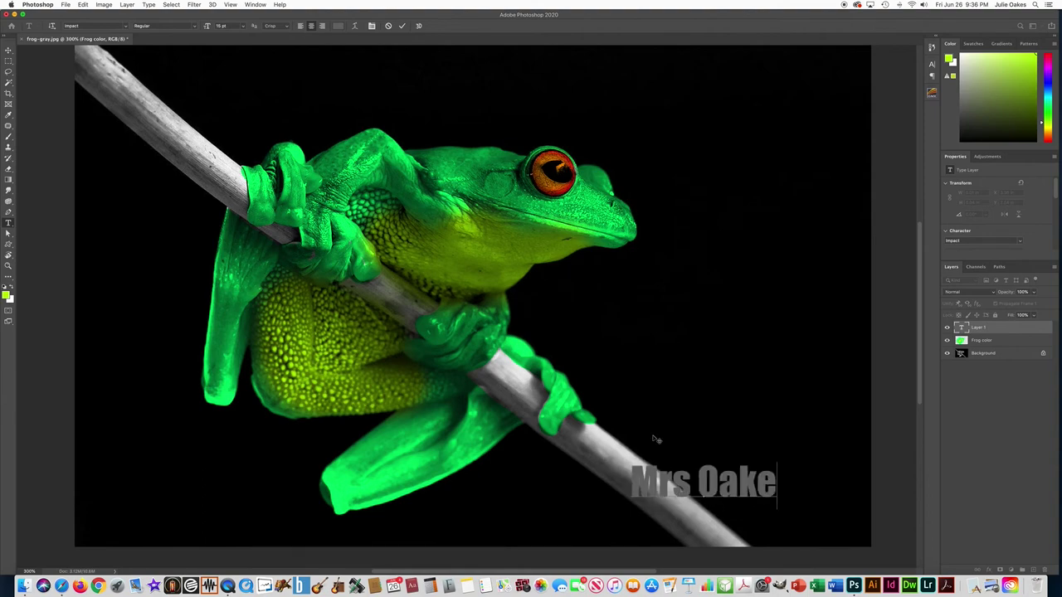
{"action": "left_click", "coordinate": [403, 26]}
{"action": "left_click", "coordinate": [9, 50]}
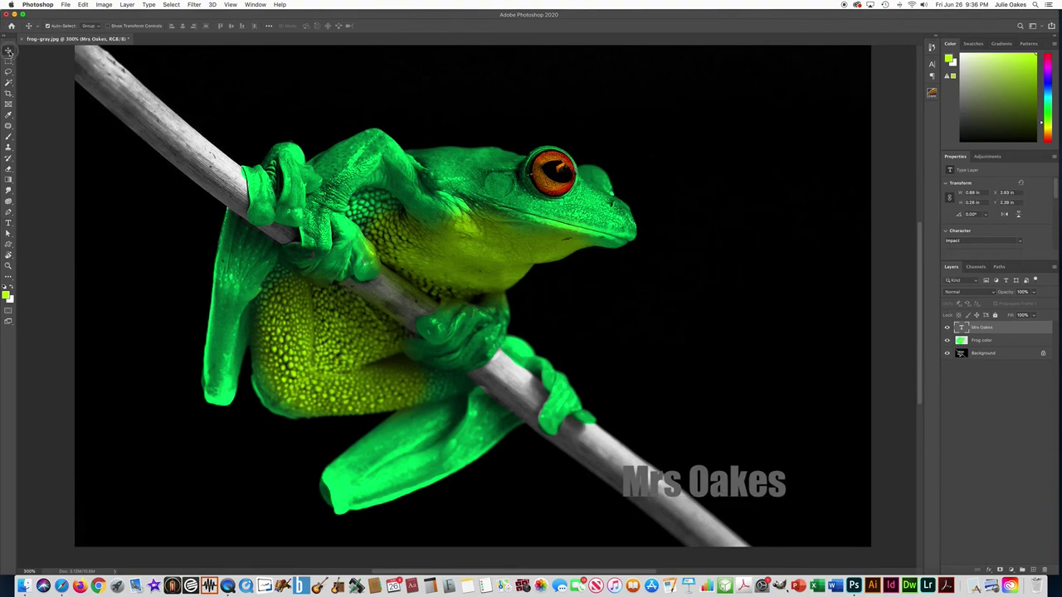
{"action": "left_click_drag", "start_coordinate": [713, 471], "coordinate": [772, 500]}
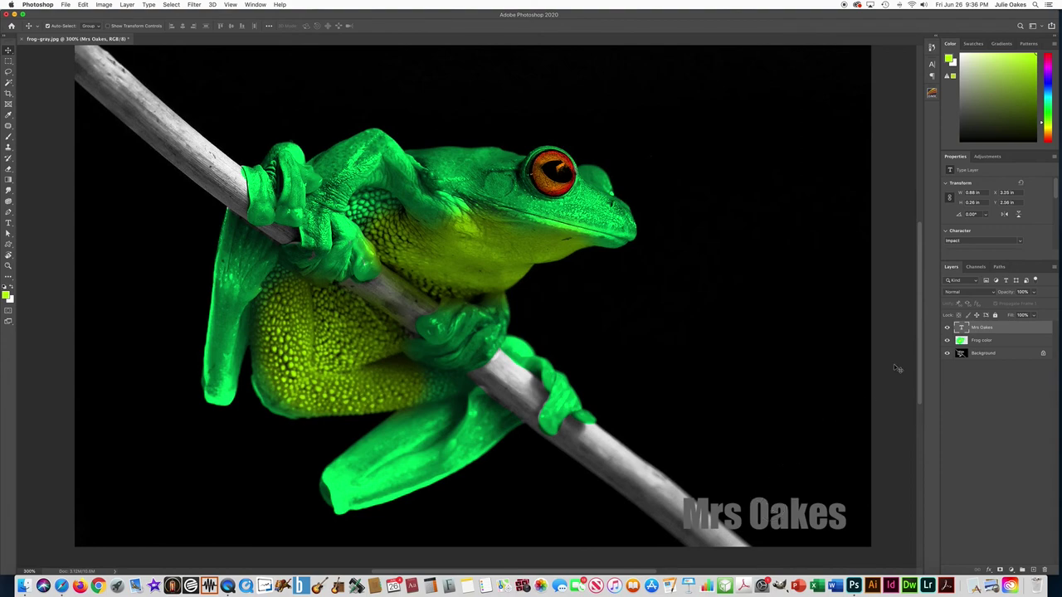
Hide and re-show the name text and colour layers to compare against the original
{"action": "left_click", "coordinate": [947, 328]}
{"action": "left_click", "coordinate": [947, 327]}
{"action": "left_click", "coordinate": [946, 340]}
{"action": "left_click", "coordinate": [946, 341]}
Save the artwork as a Photoshop PSD named with the author's name plus '-Frog'
{"action": "left_click", "coordinate": [66, 5]}
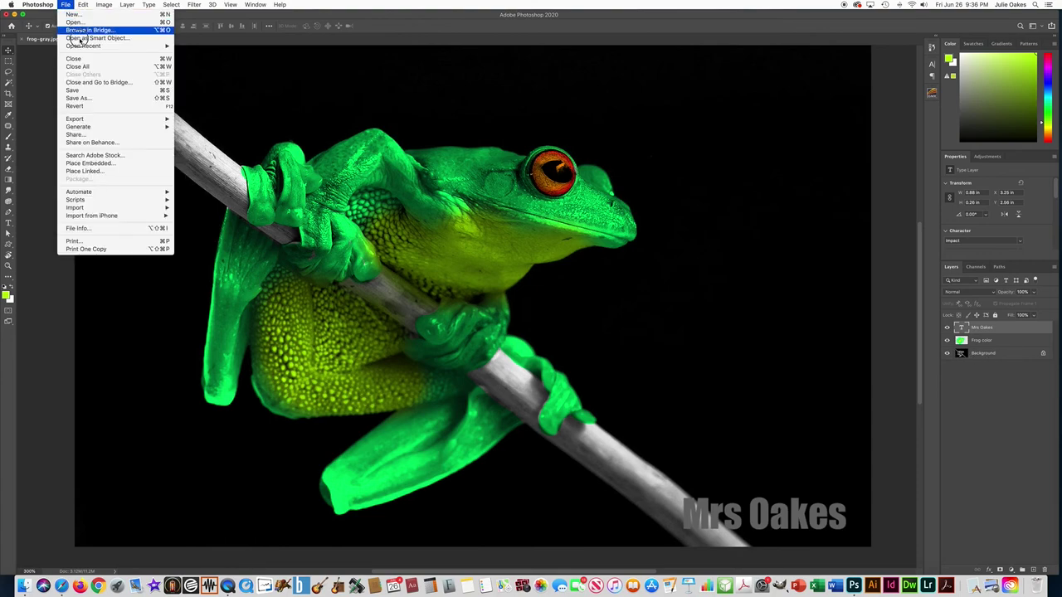
{"action": "left_click", "coordinate": [75, 90]}
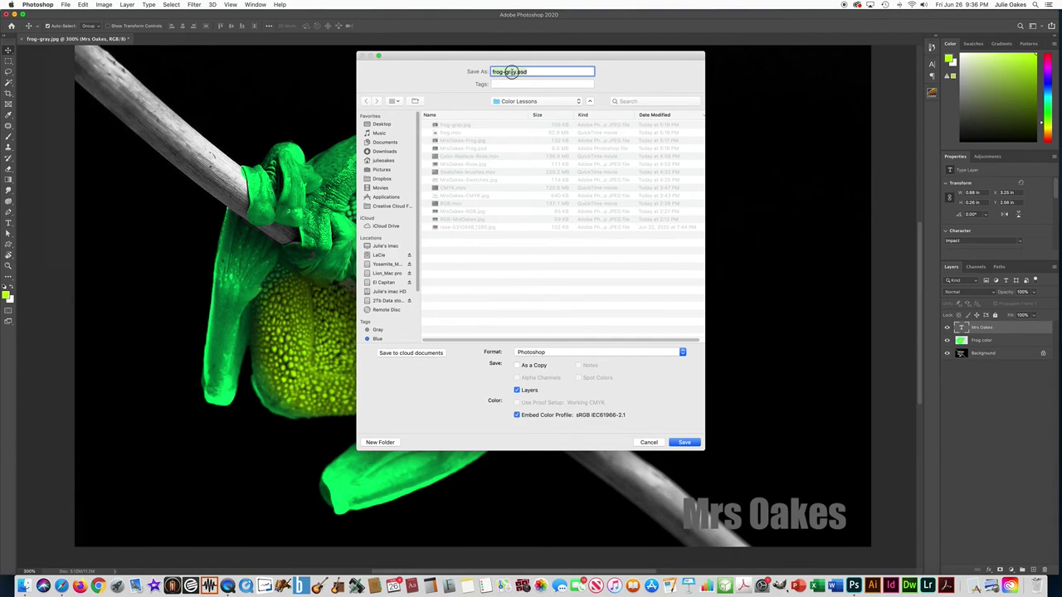
{"action": "type", "text": "MrsOakes-Frog"}
{"action": "left_click", "coordinate": [690, 443]}
Confirm the PSD options, then save a JPEG copy replacing the existing '-Frog.jpg' file
{"action": "left_click", "coordinate": [629, 287]}
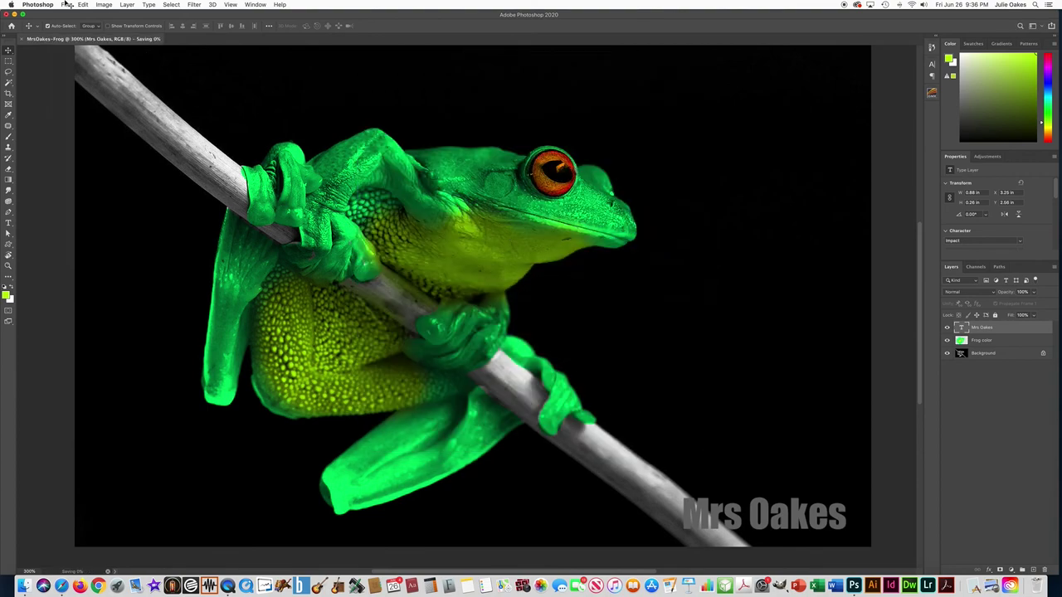
{"action": "left_click", "coordinate": [64, 4]}
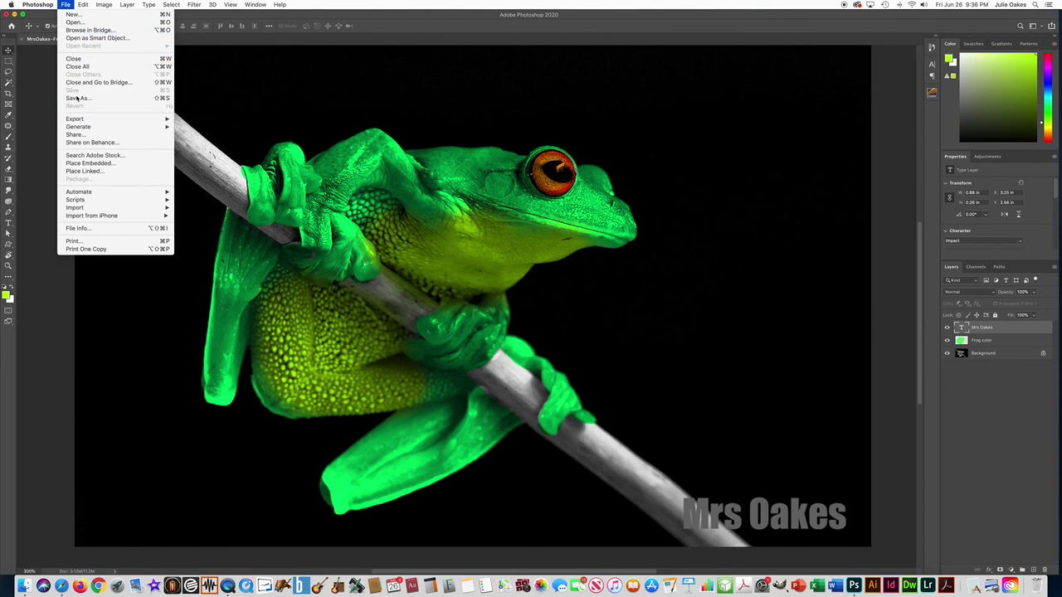
{"action": "left_click", "coordinate": [77, 98]}
{"action": "left_click", "coordinate": [522, 352]}
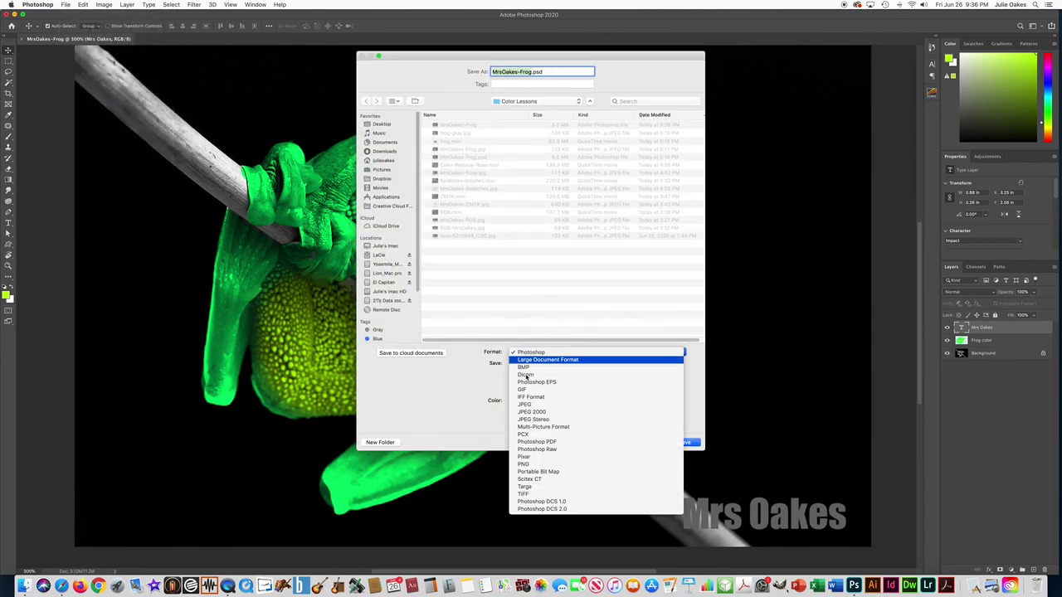
{"action": "left_click", "coordinate": [535, 405]}
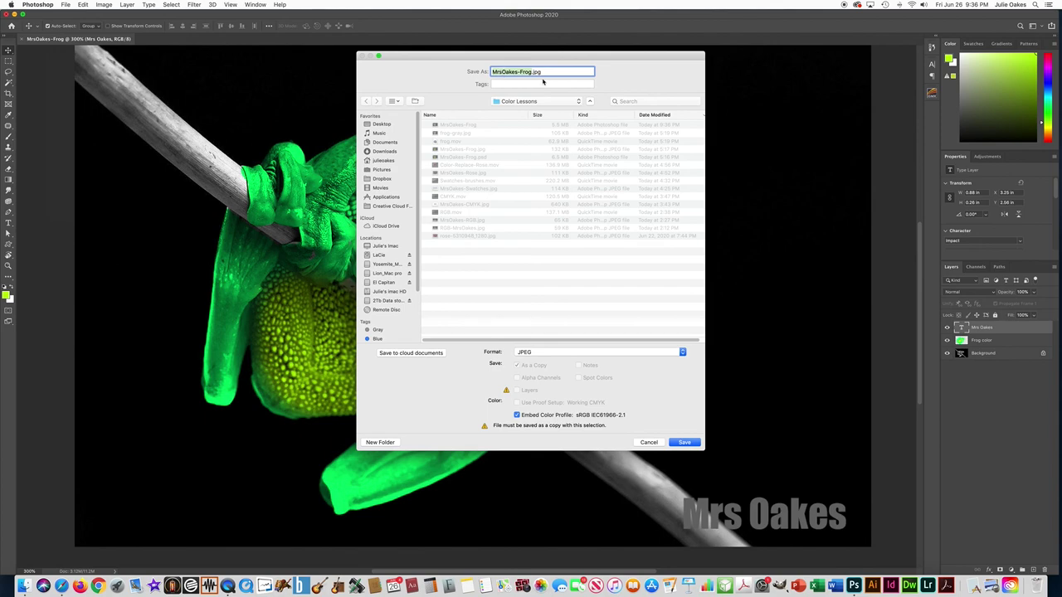
{"action": "left_click", "coordinate": [683, 442]}
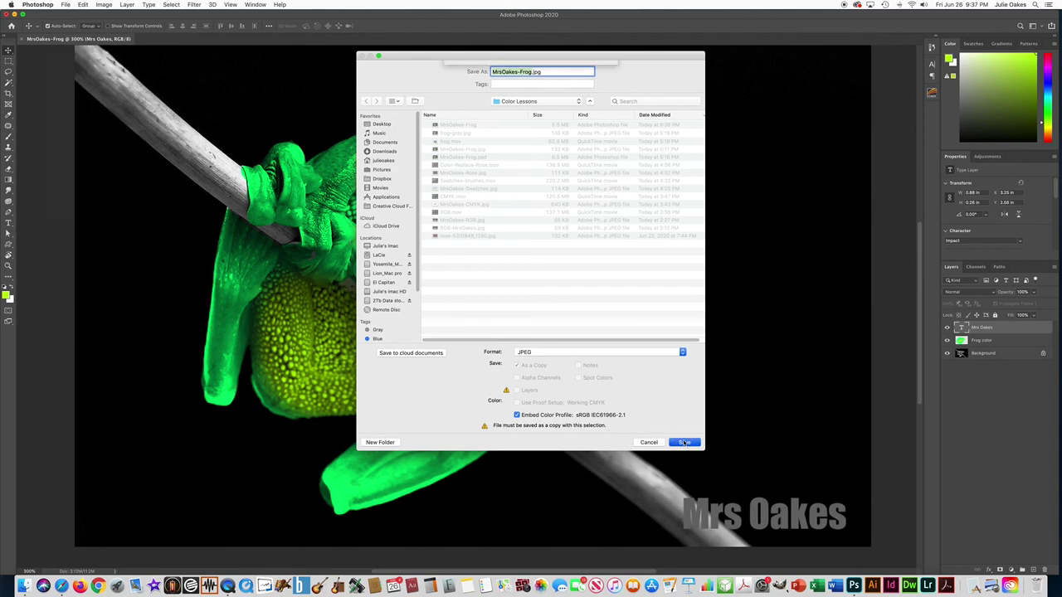
{"action": "left_click", "coordinate": [589, 110]}
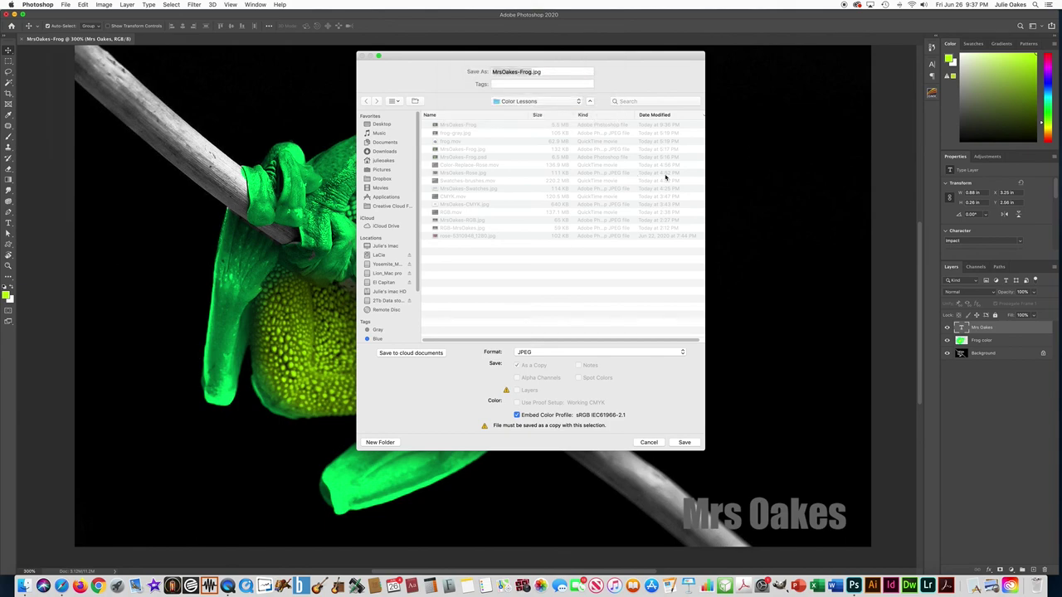
{"action": "left_click", "coordinate": [582, 263]}
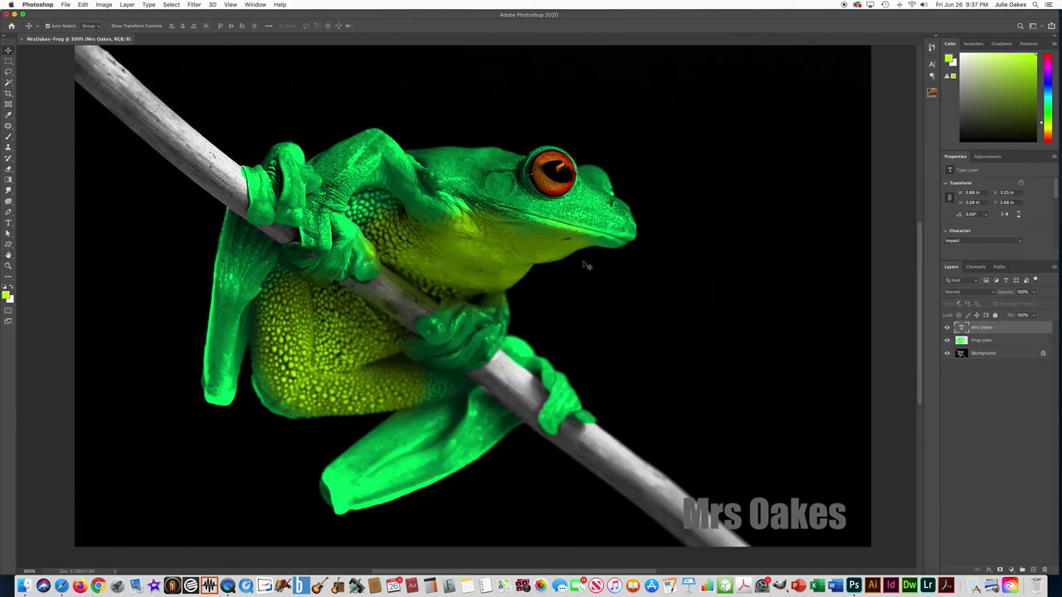